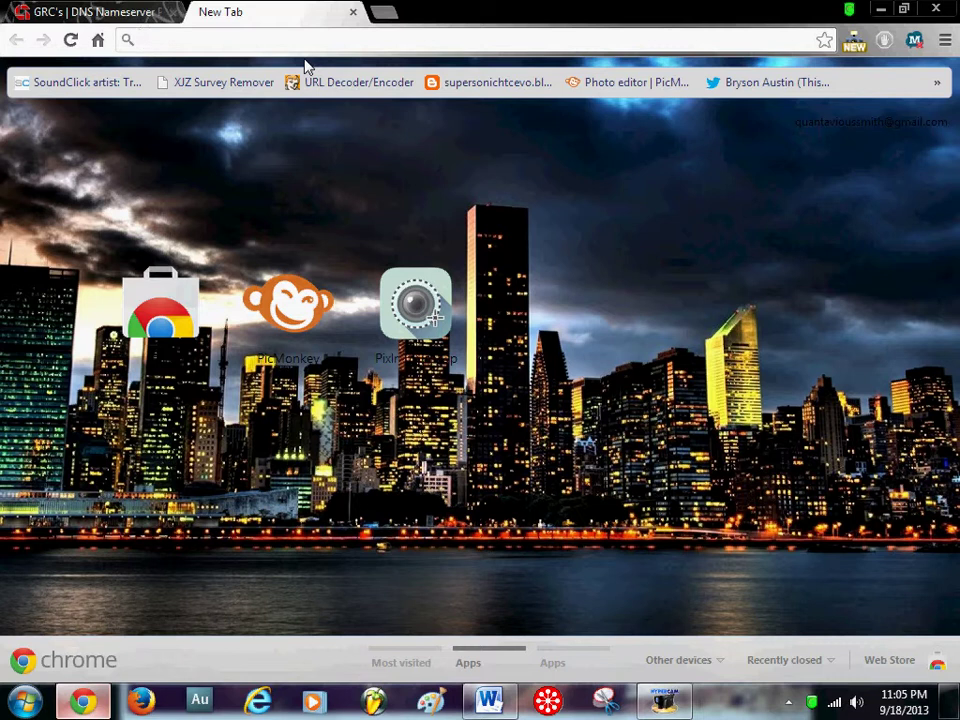
# Step: Open speedtest.net and run the internet speed test to measure ping, download and upload speeds
pyautogui.write('speedtest.net')
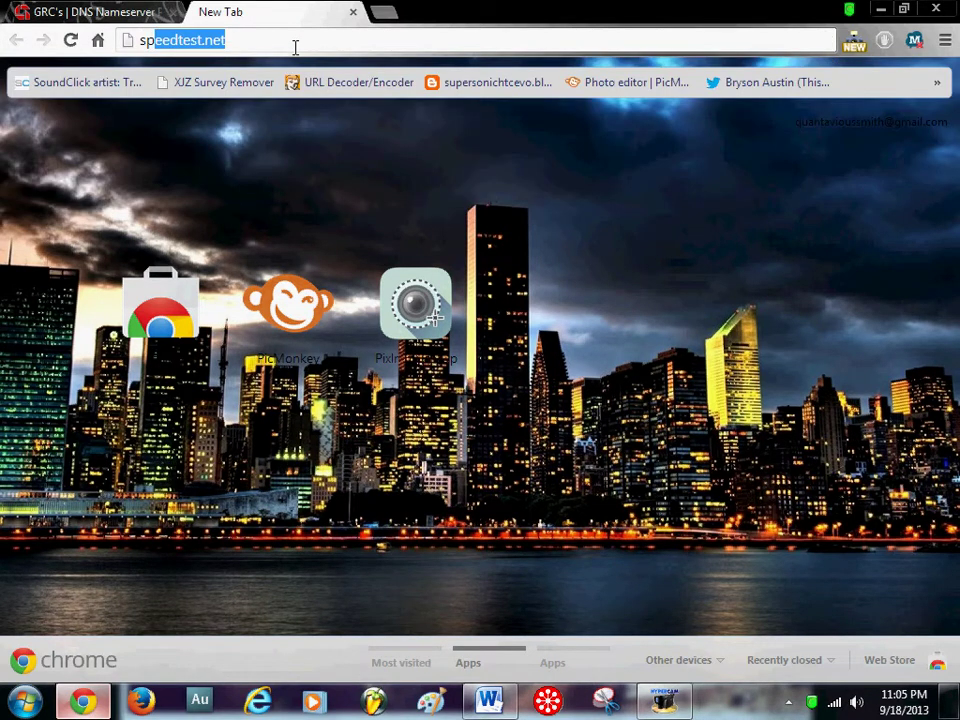
pyautogui.press('Return')
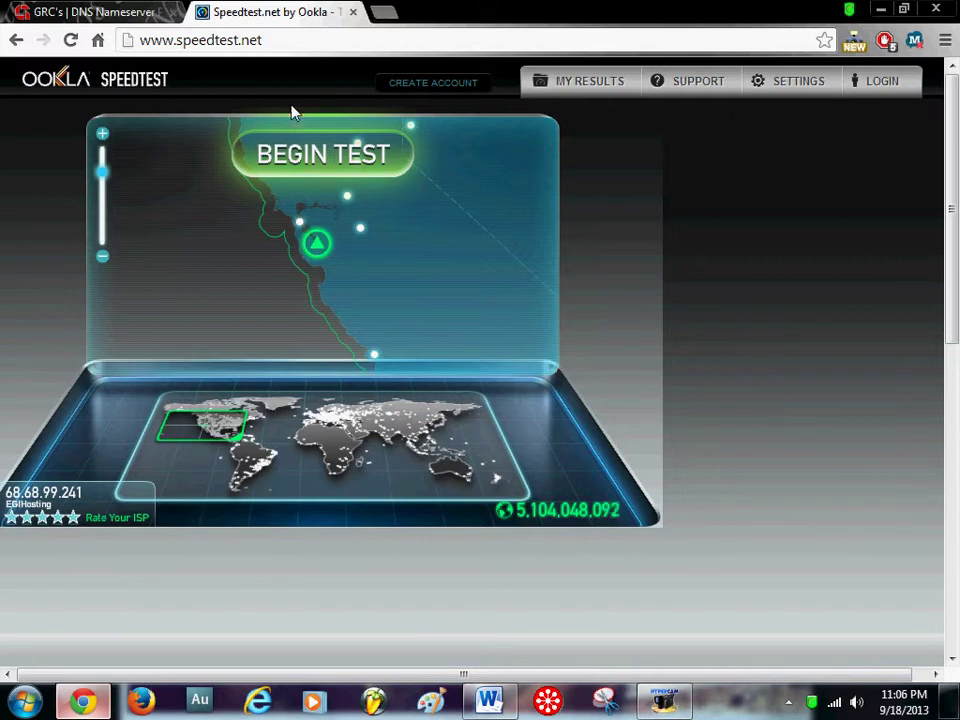
pyautogui.moveTo(319, 256)
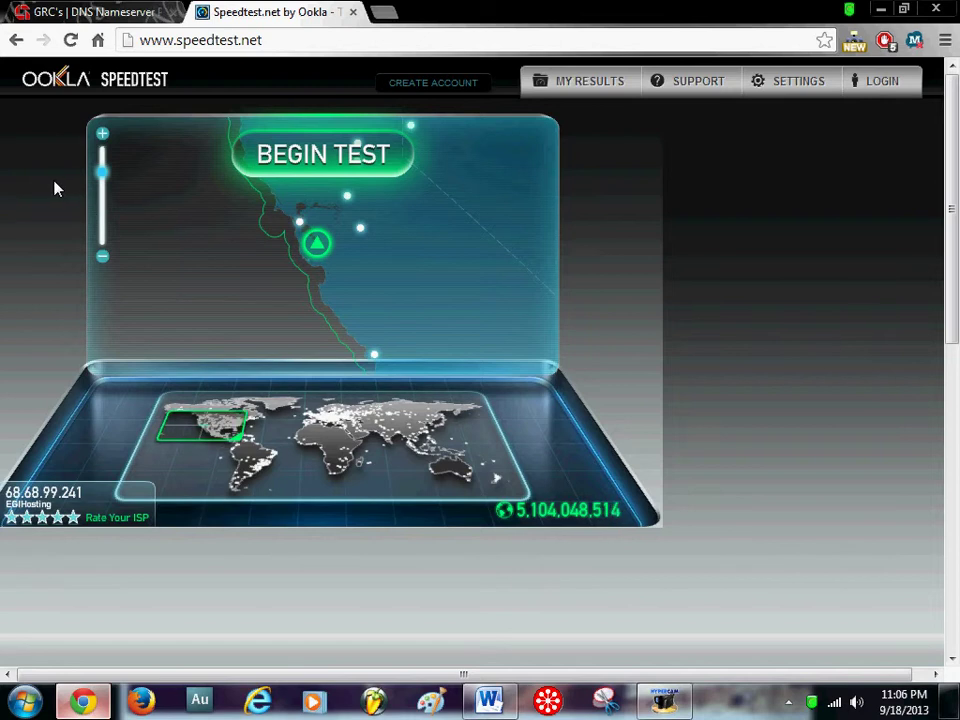
pyautogui.moveTo(317, 233)
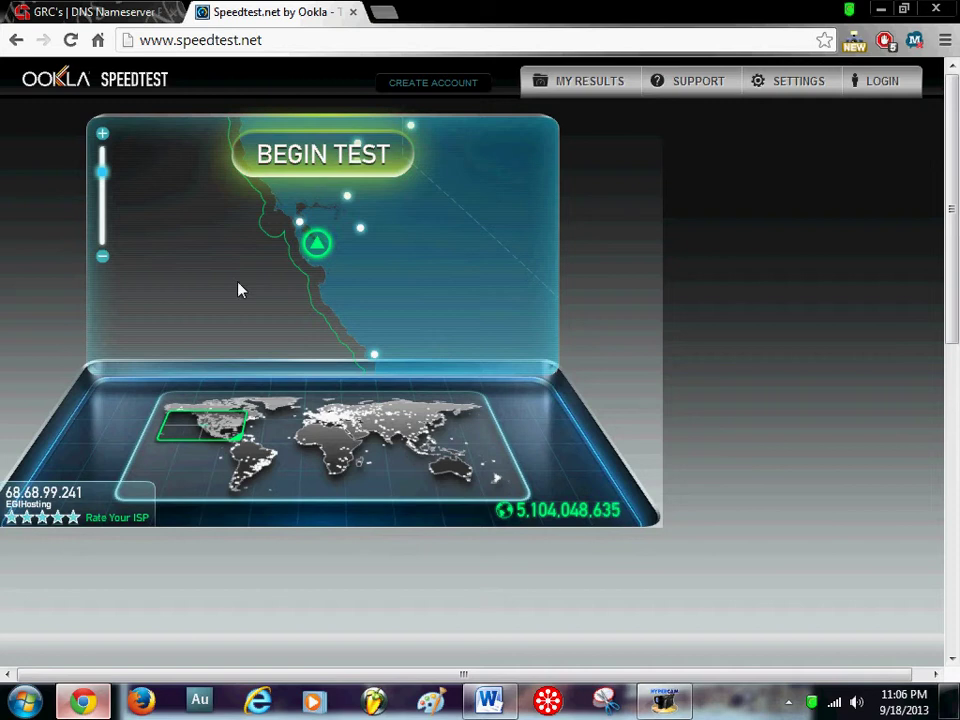
pyautogui.click(318, 168)
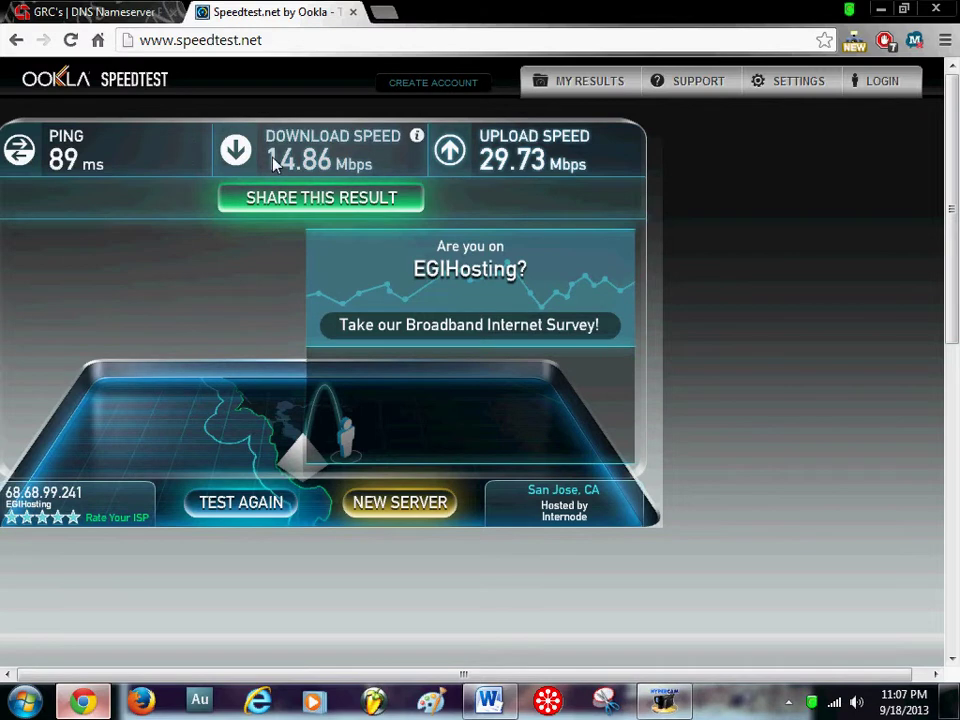
pyautogui.moveTo(275, 156)
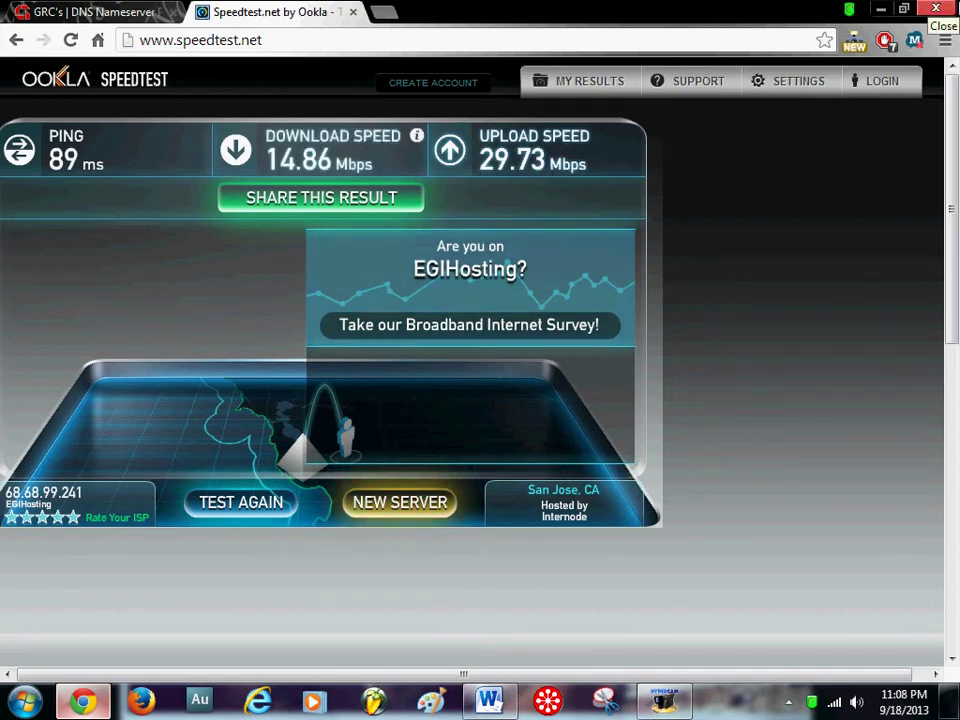
# Step: Close the browser, search Windows for regedit and open the Registry Editor
pyautogui.click(935, 9)
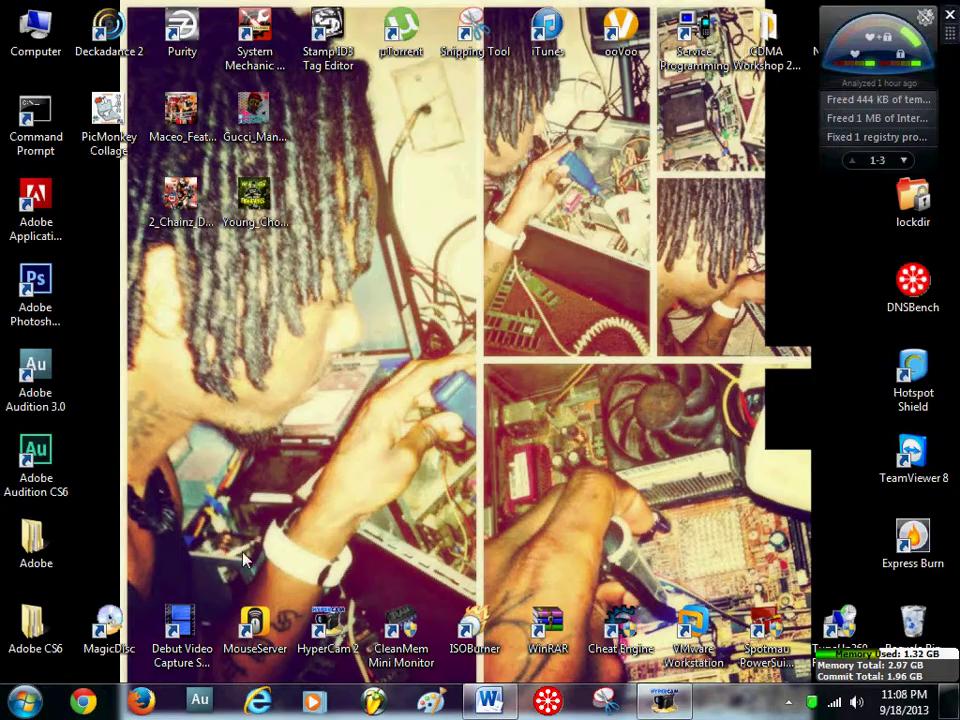
pyautogui.click(34, 704)
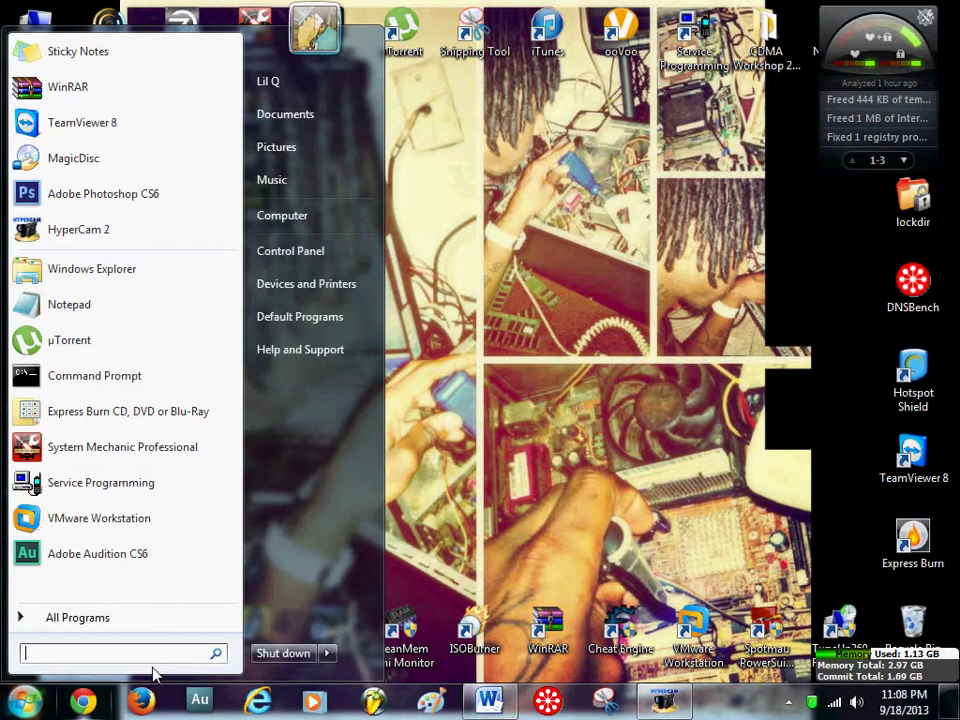
pyautogui.write('re')
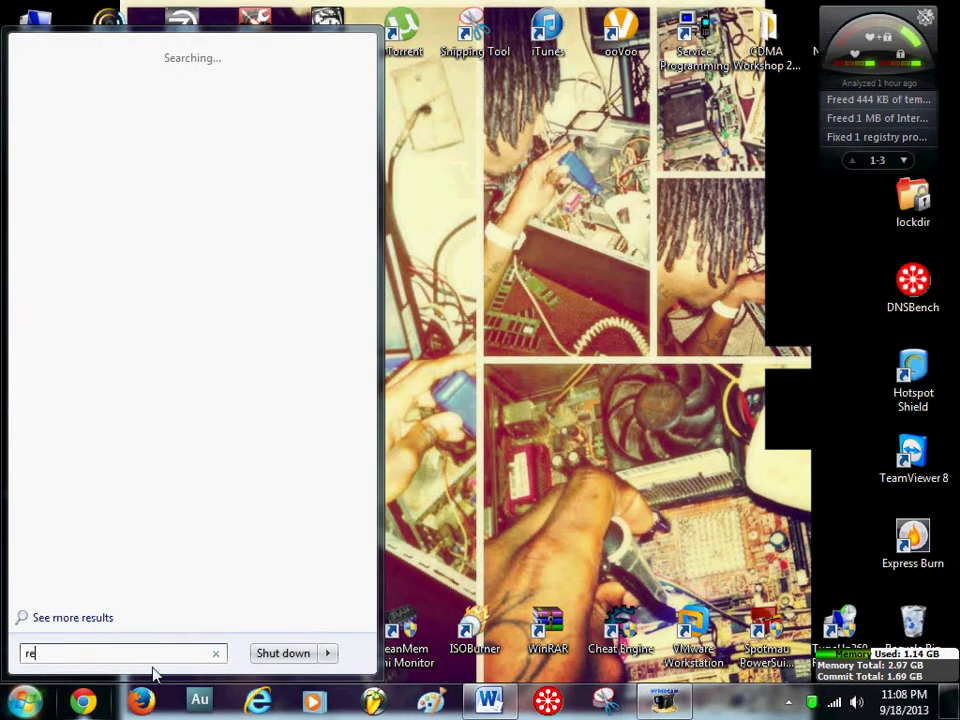
pyautogui.write('gedit')
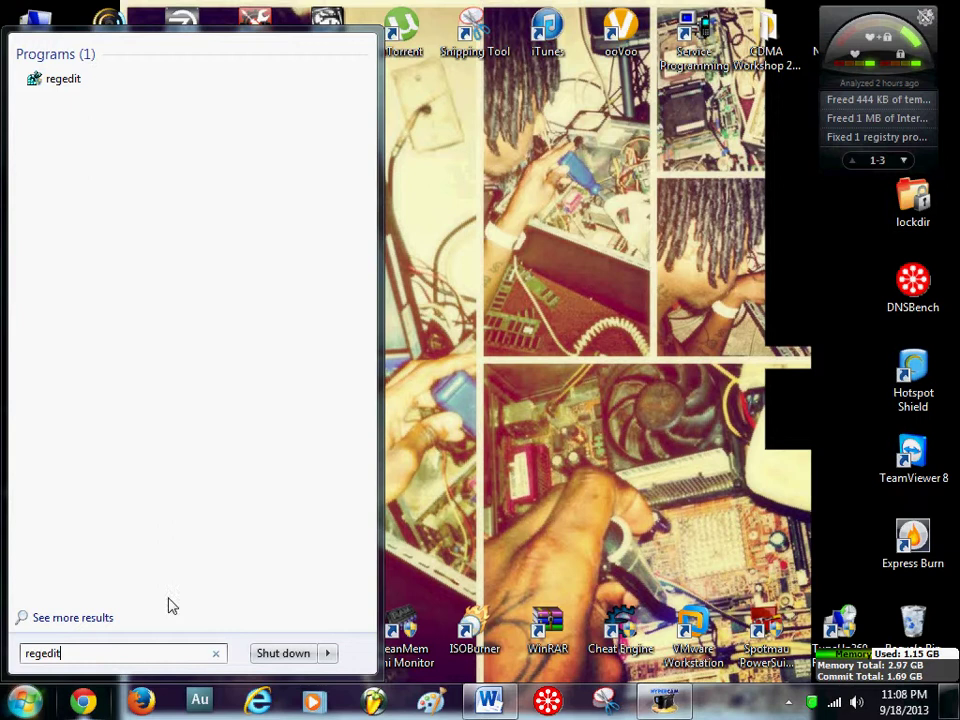
pyautogui.rightClick(62, 80)
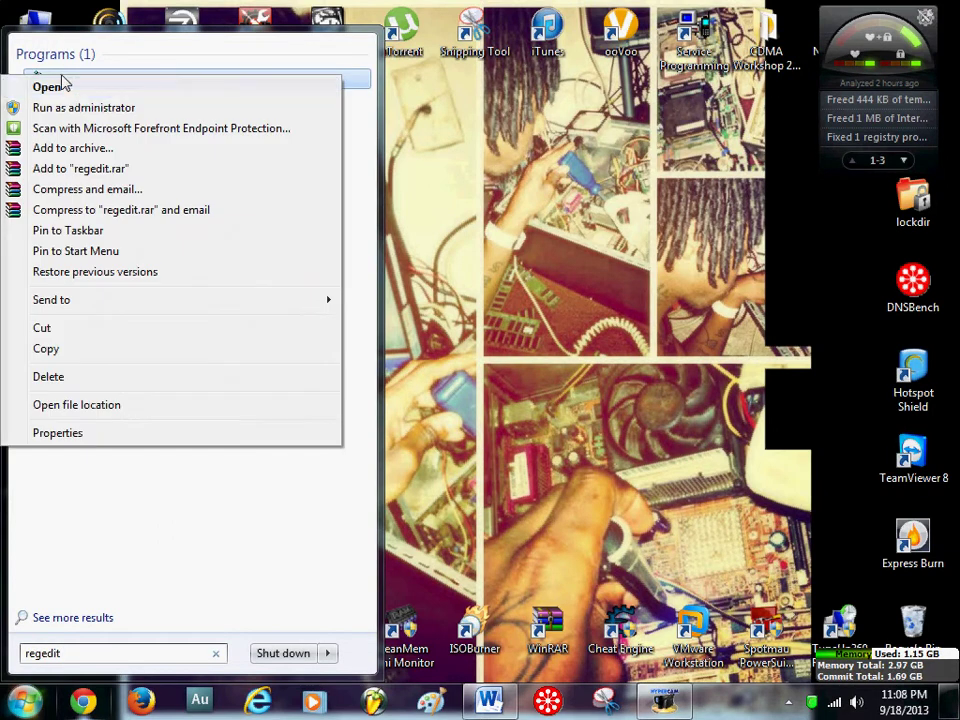
pyautogui.click(73, 86)
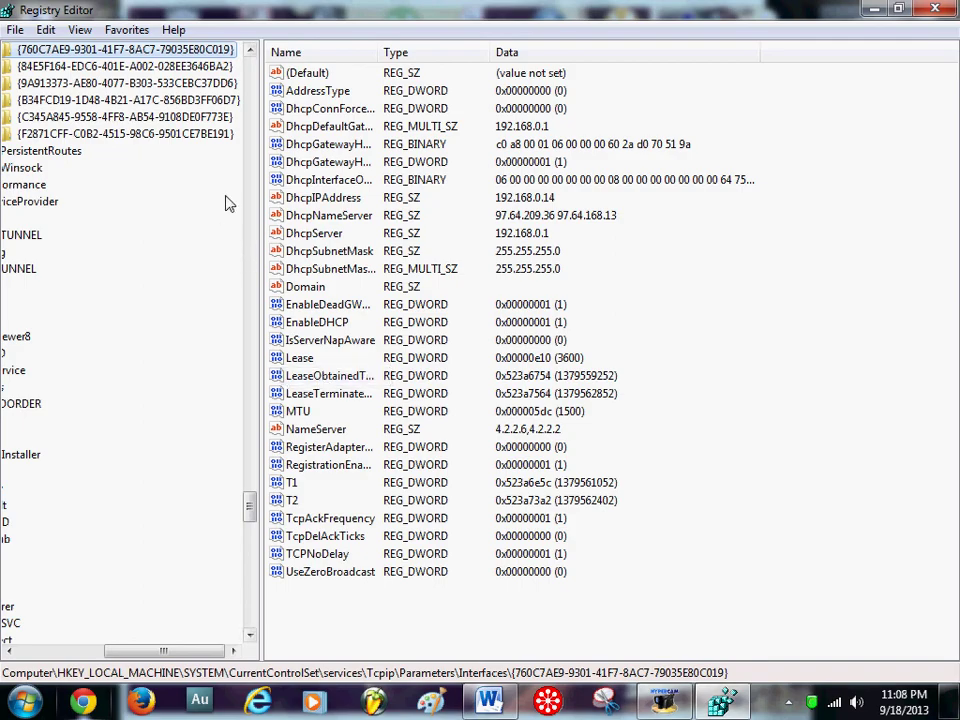
# Step: Return to the root of the registry tree, then collapse and re-expand HKEY_LOCAL_MACHINE
pyautogui.scroll(15, 188, 200)
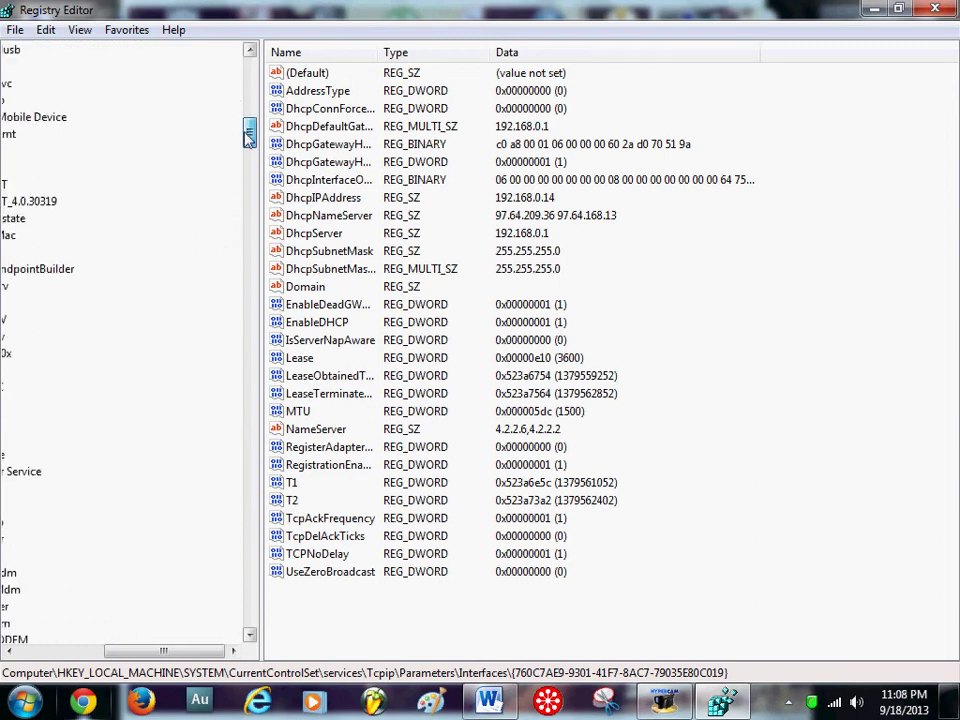
pyautogui.moveTo(165, 651); pyautogui.dragTo(80, 651)
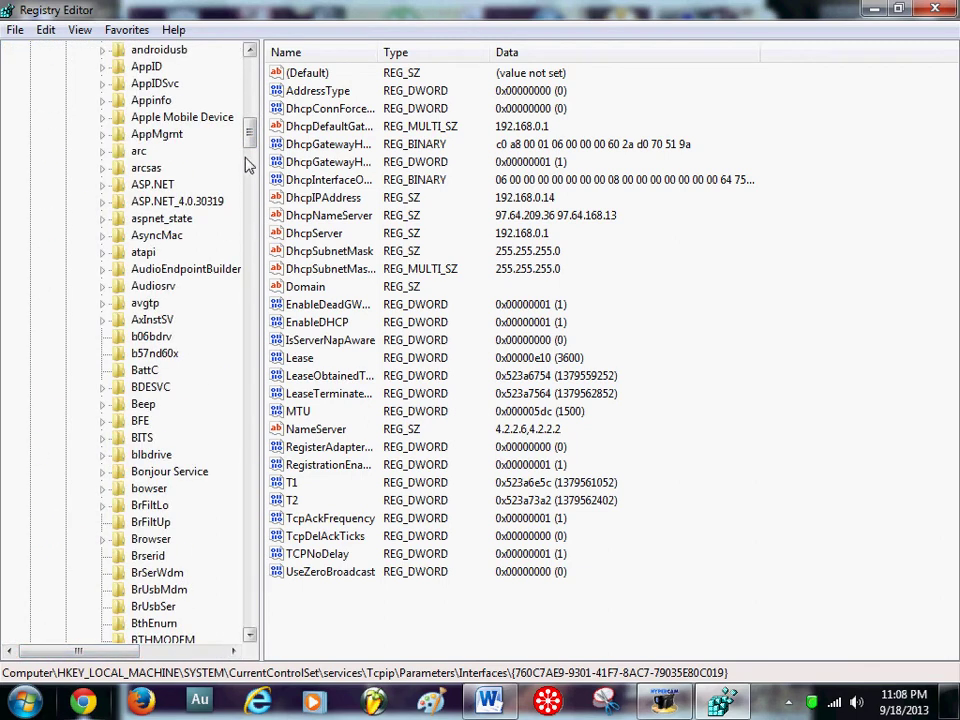
pyautogui.moveTo(249, 144); pyautogui.dragTo(249, 62)
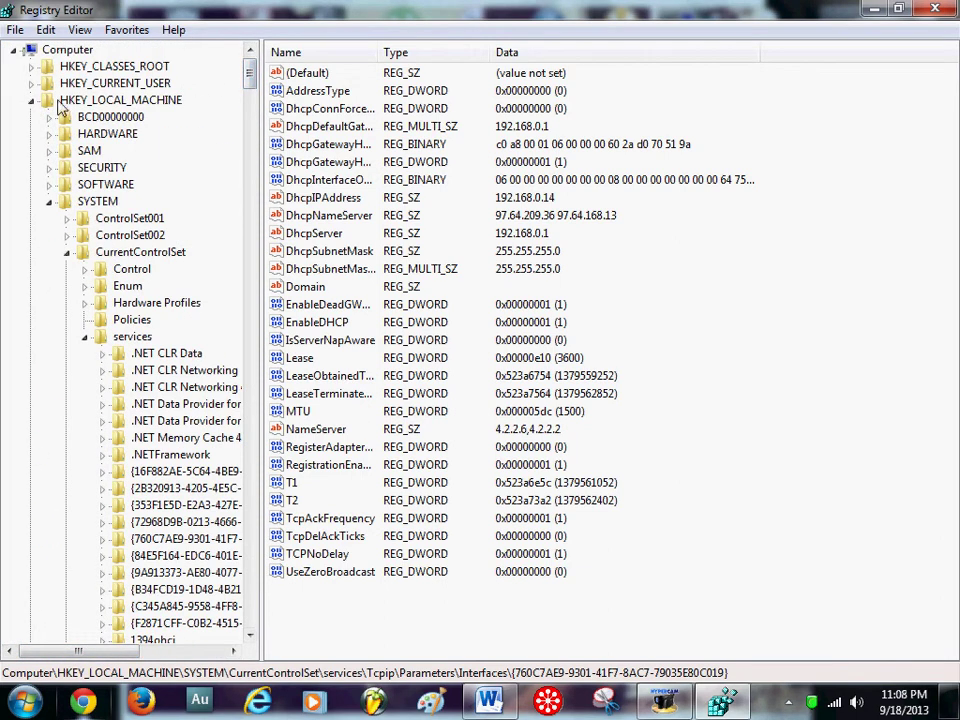
pyautogui.click(31, 101)
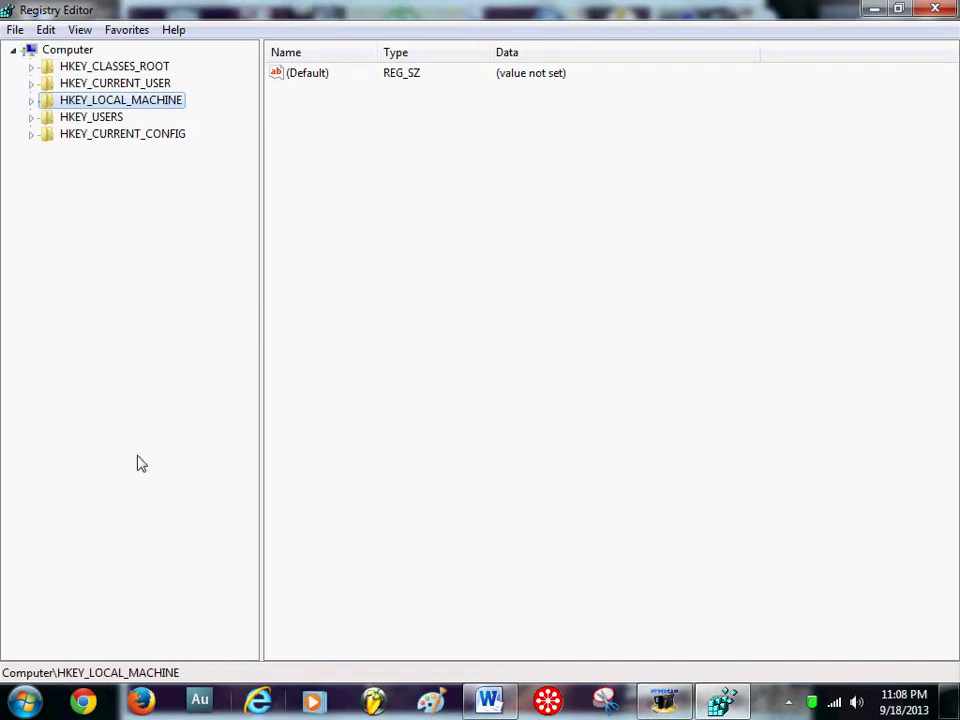
pyautogui.click(31, 101)
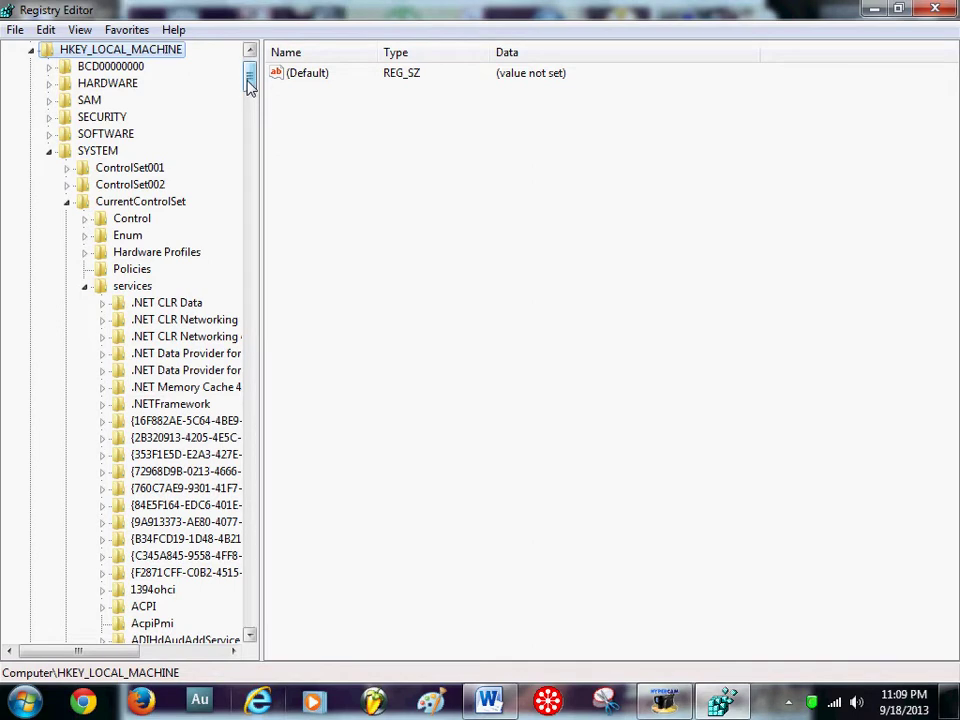
pyautogui.moveTo(250, 85); pyautogui.dragTo(251, 82)
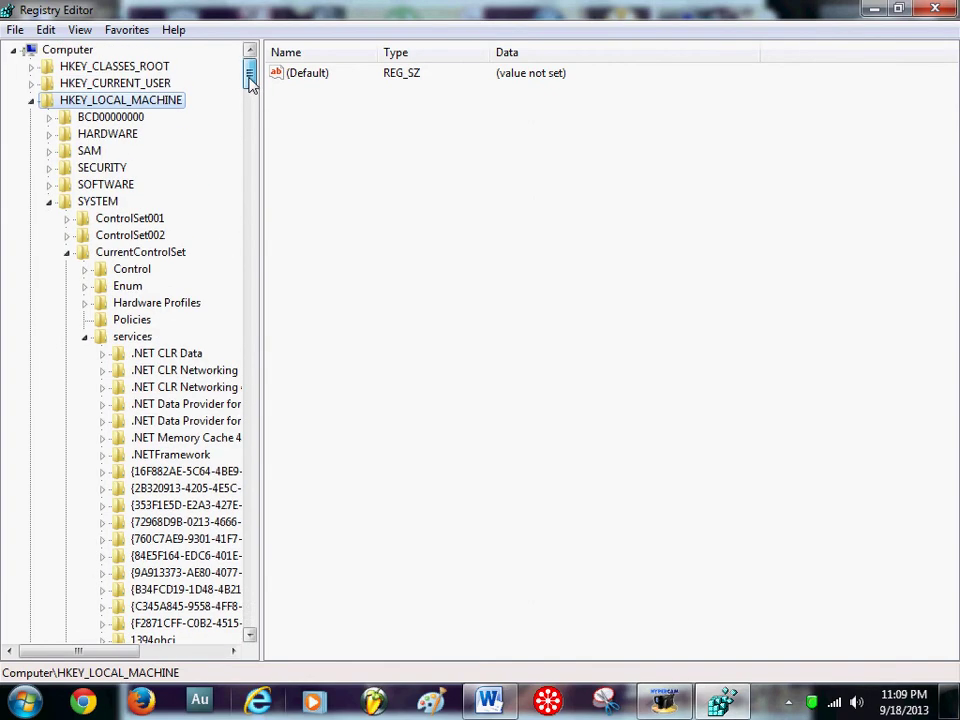
# Step: Go through SYSTEM and CurrentControlSet to select the services key
pyautogui.click(80, 203)
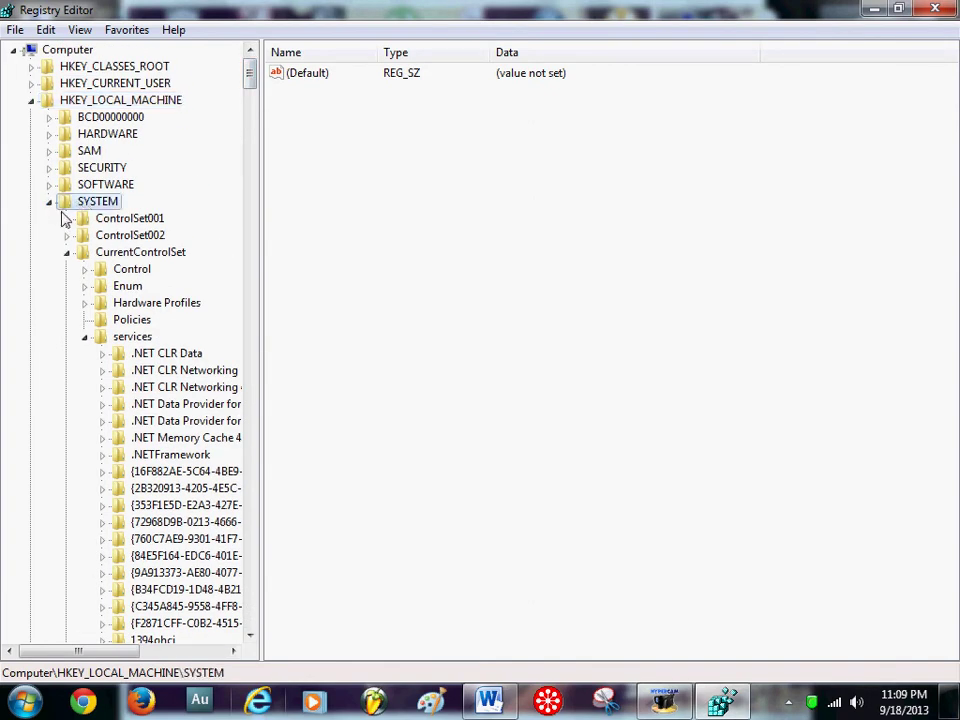
pyautogui.click(100, 253)
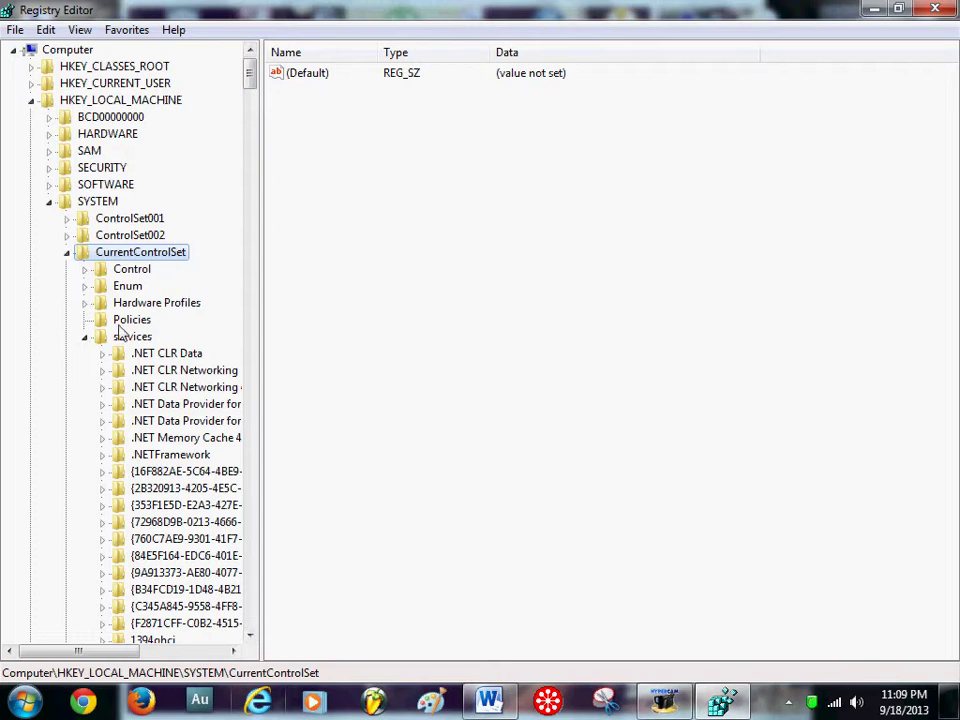
pyautogui.click(100, 337)
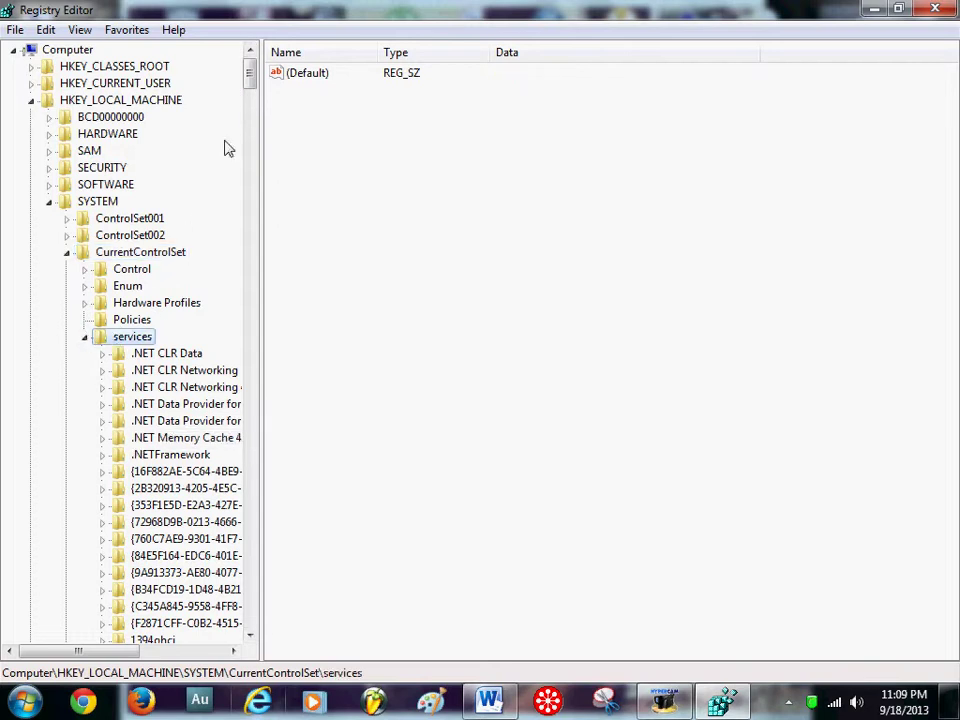
# Step: Under services, go to Tcpip\Parameters\Interfaces, widen the key tree and select the first interface subkey, {16F882AE-5C64-4BE9-827D-61C0C4C61D8E}
pyautogui.scroll(-2, 251, 84)
pyautogui.moveTo(251, 84); pyautogui.dragTo(251, 476)
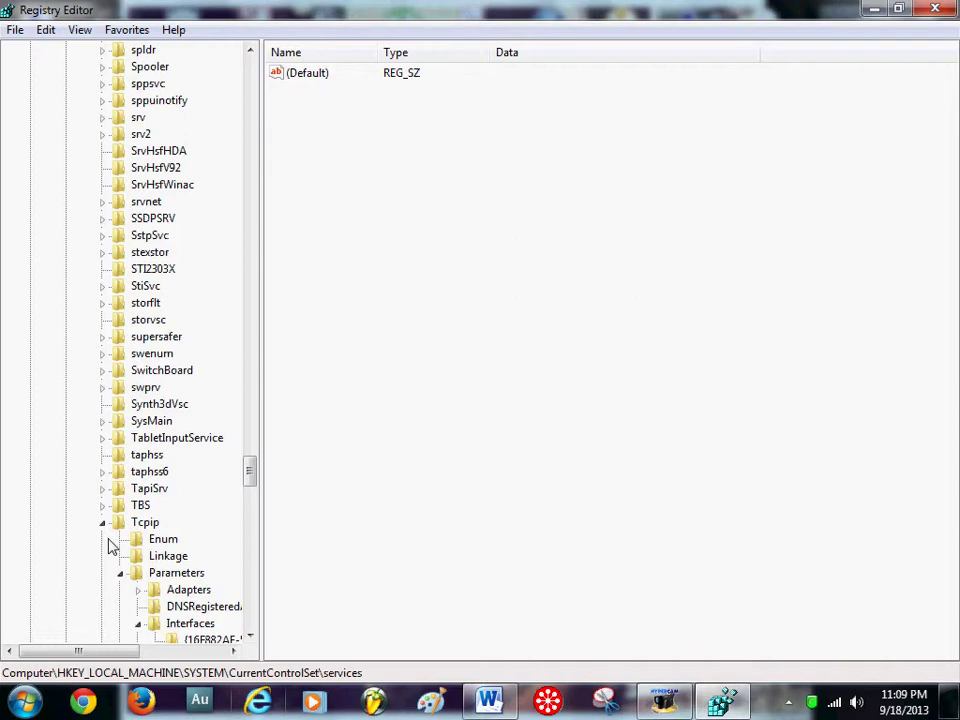
pyautogui.moveTo(253, 467); pyautogui.dragTo(252, 481)
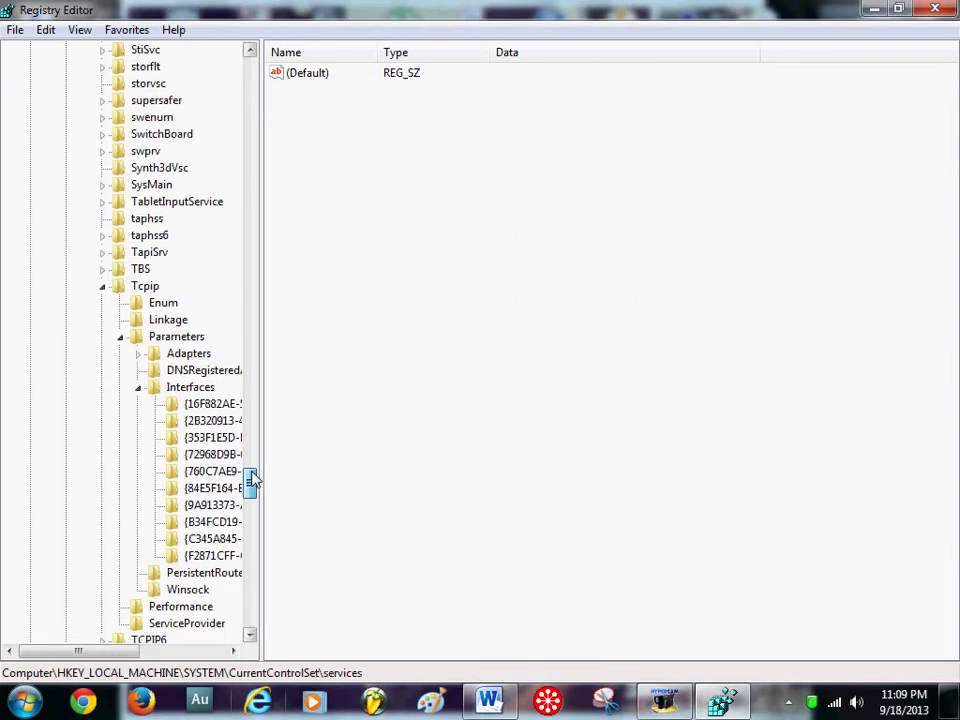
pyautogui.click(102, 287)
pyautogui.click(102, 287)
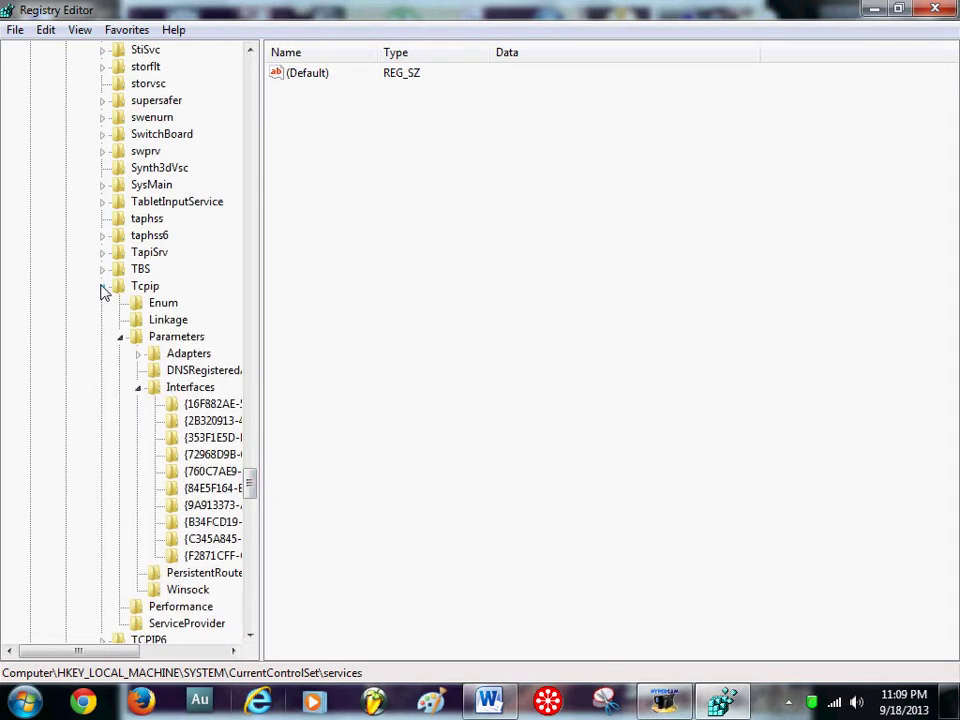
pyautogui.click(155, 393)
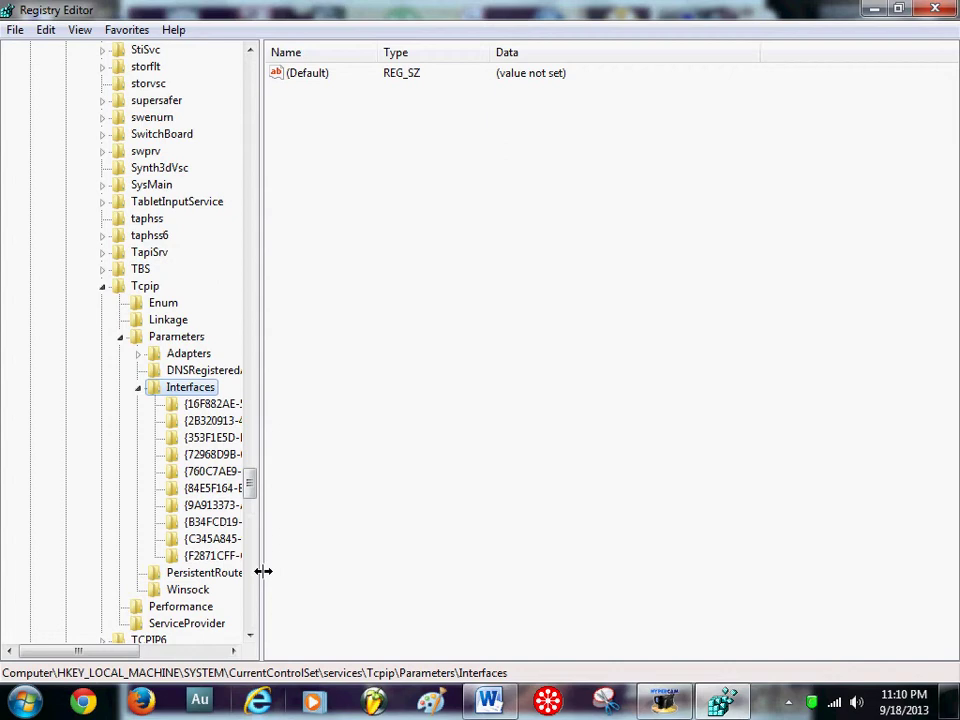
pyautogui.moveTo(261, 570); pyautogui.dragTo(326, 570)
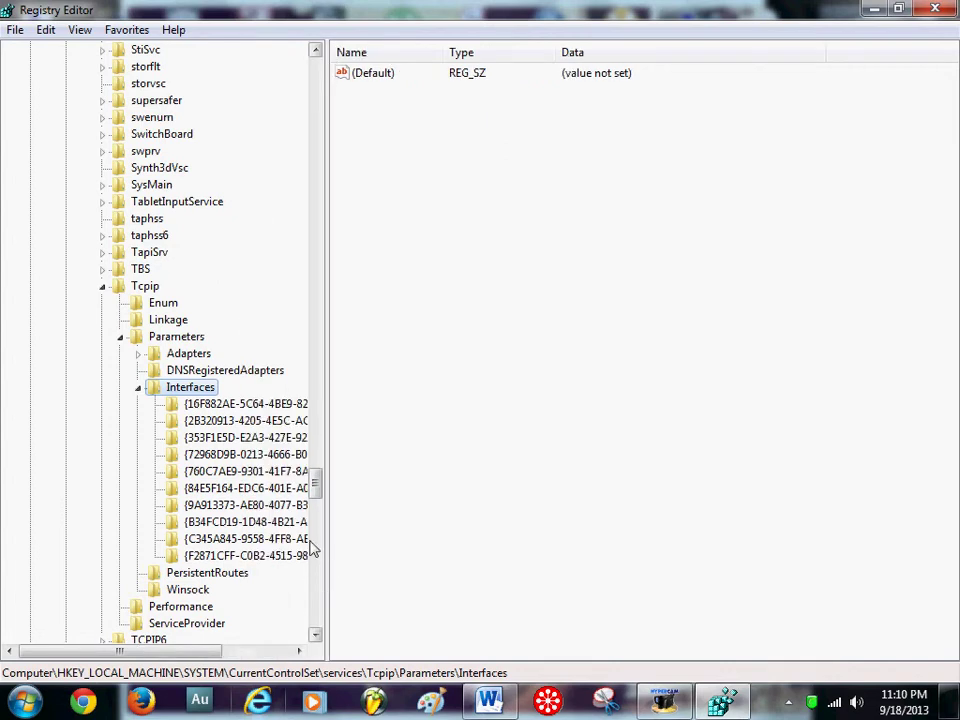
pyautogui.click(263, 404)
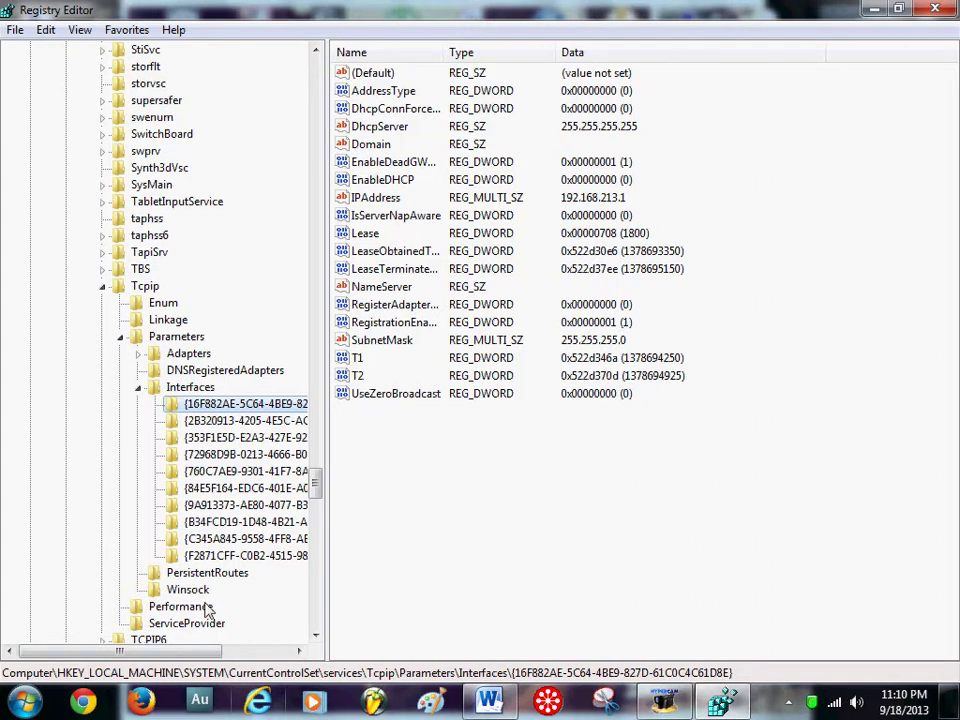
# Step: Search Windows for cmd and open the Command Prompt as administrator
pyautogui.click(6, 706)
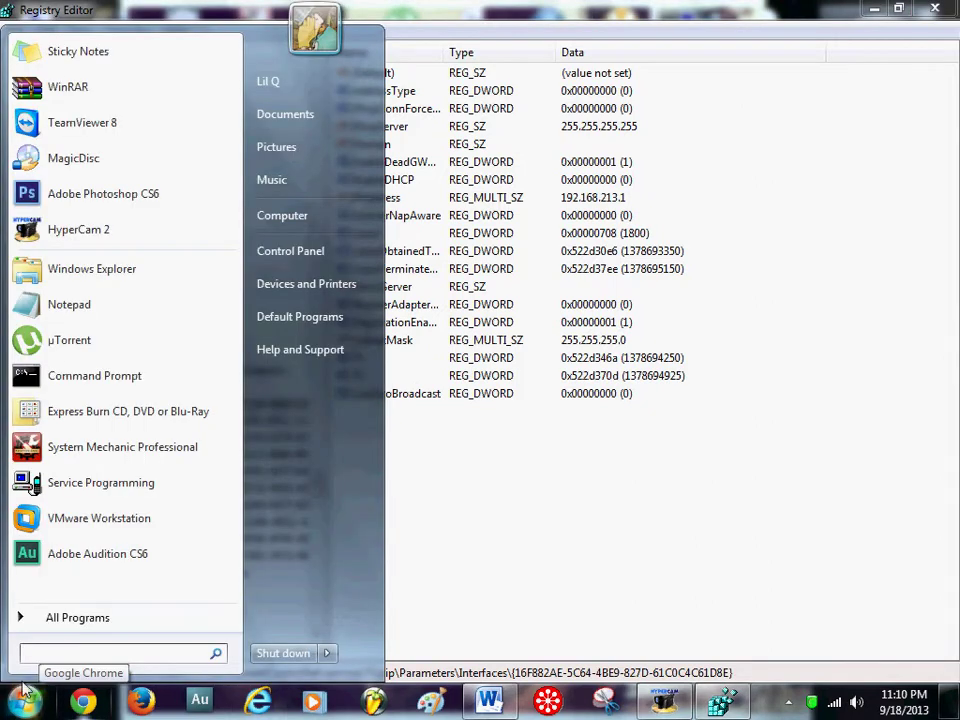
pyautogui.write('c')
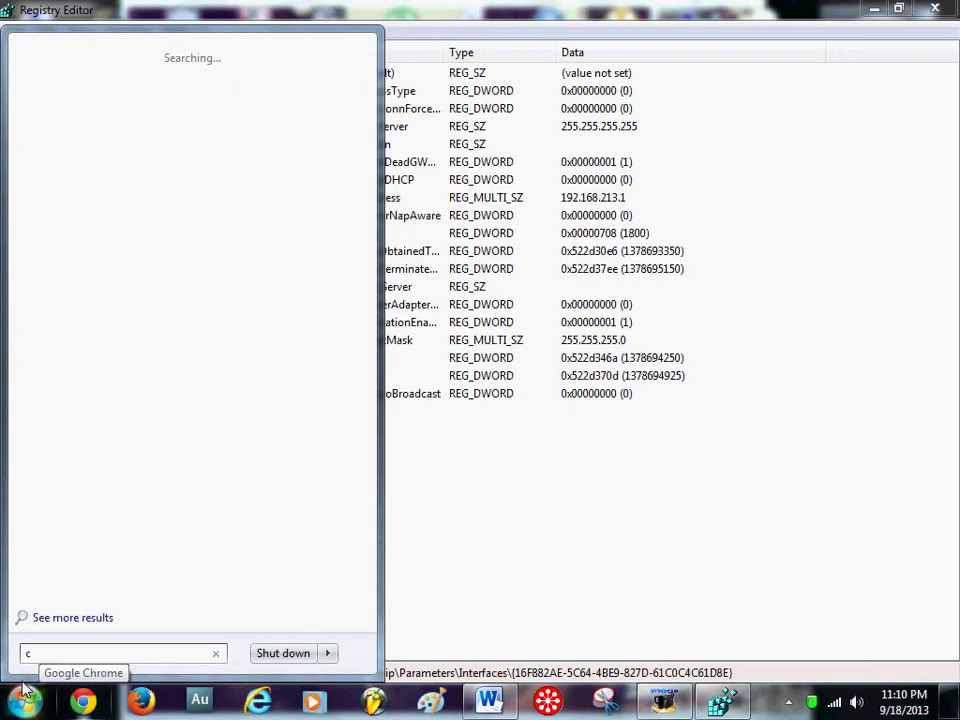
pyautogui.write('md')
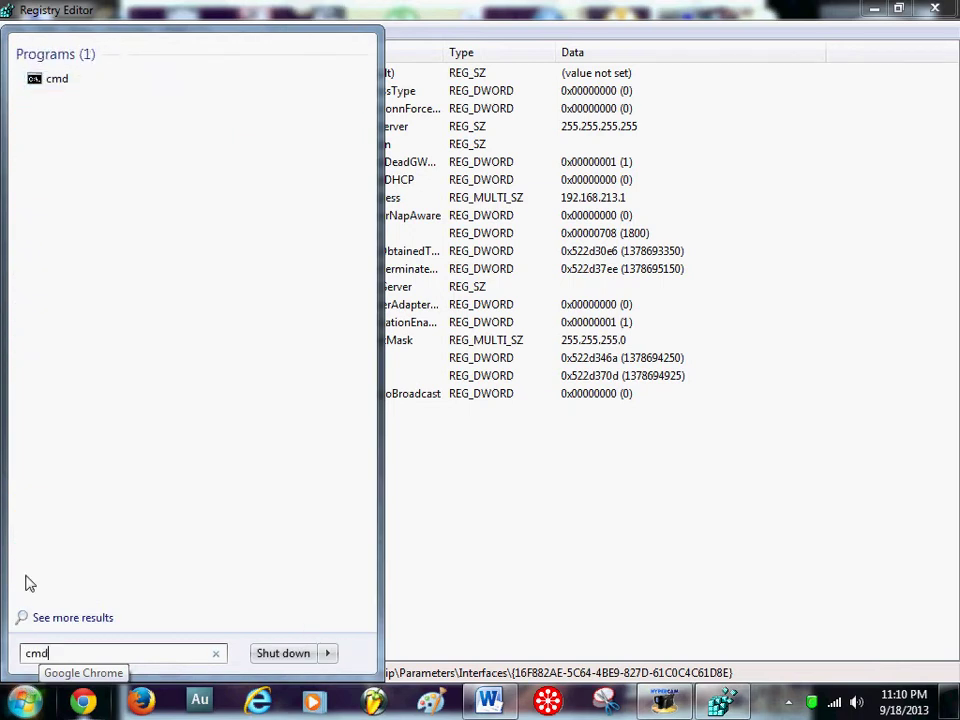
pyautogui.rightClick(66, 88)
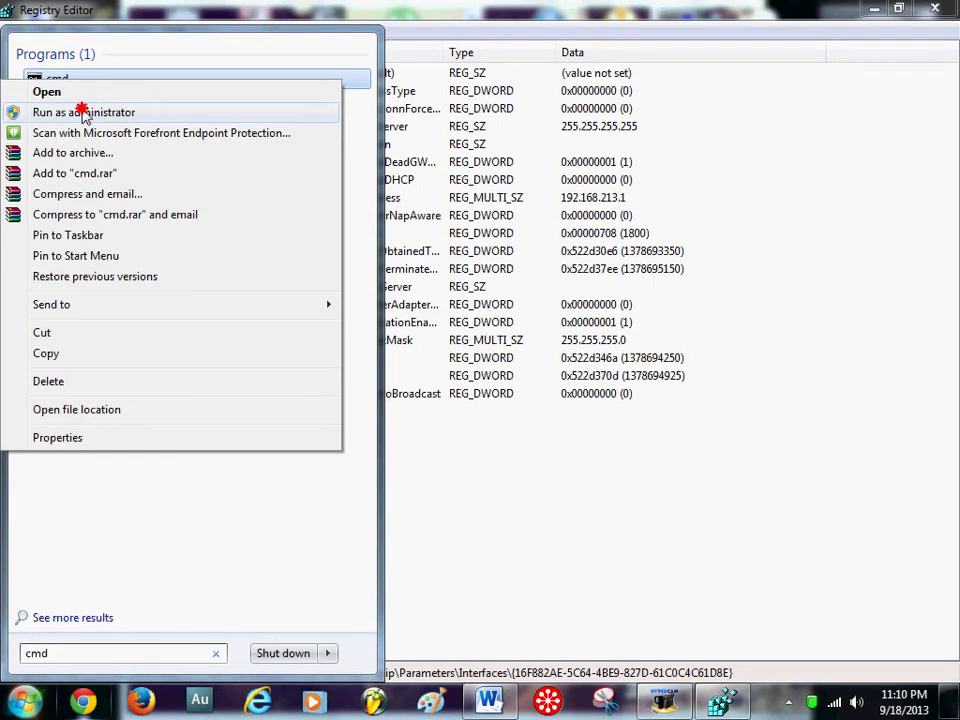
pyautogui.click(83, 112)
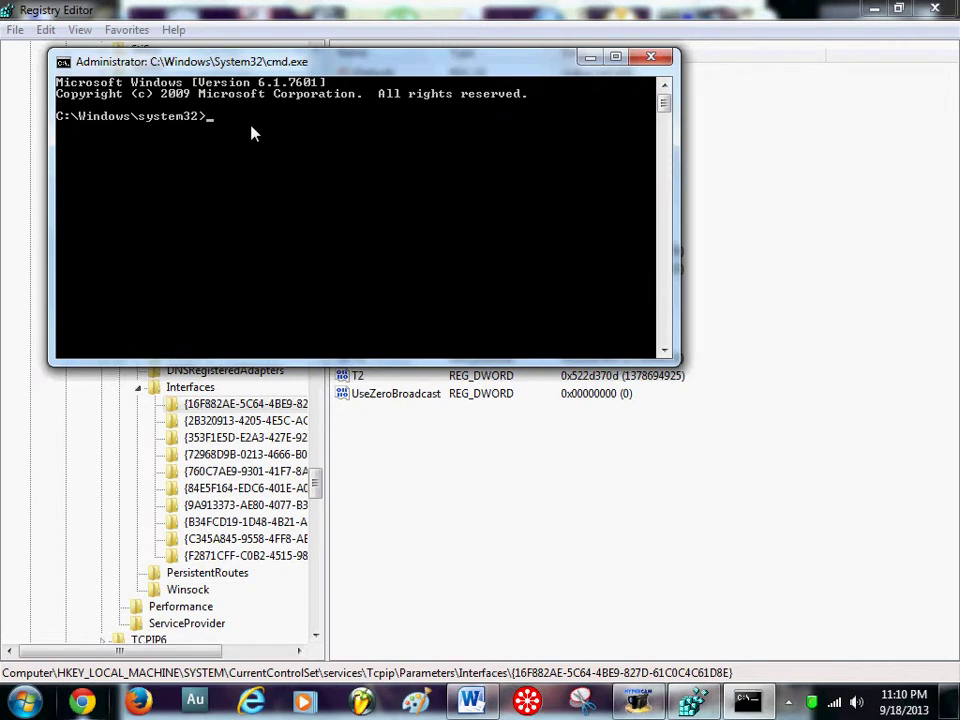
# Step: Run ipconfig and review the IPv4 address of each network adapter from the start of the output
pyautogui.write('ipconfig')
pyautogui.press('Return')
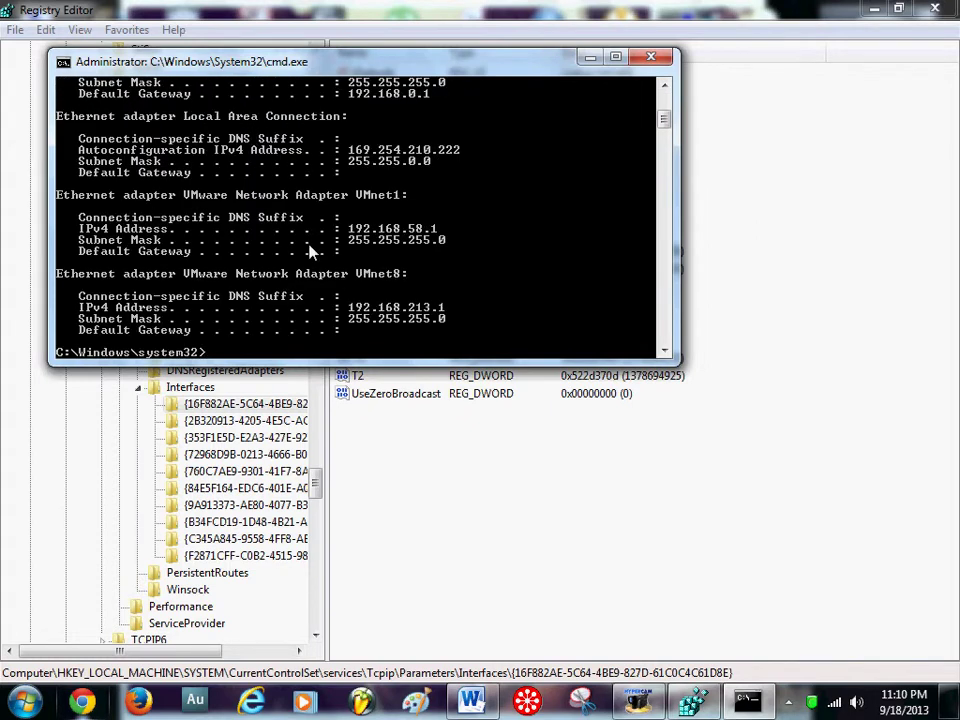
pyautogui.scroll(4, 662, 118)
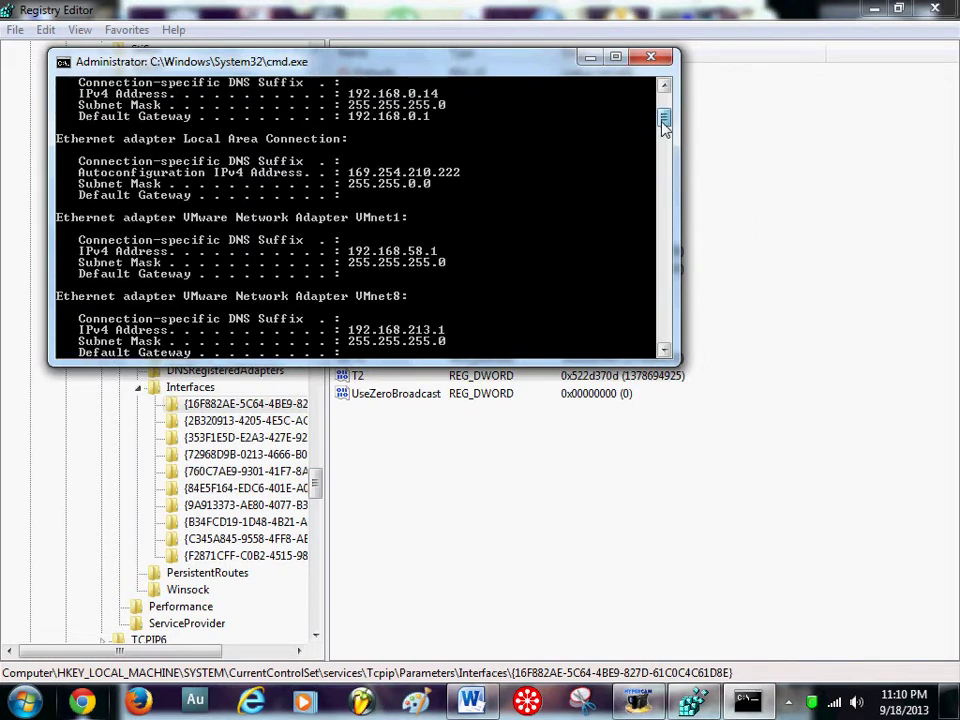
pyautogui.scroll(3, 662, 118)
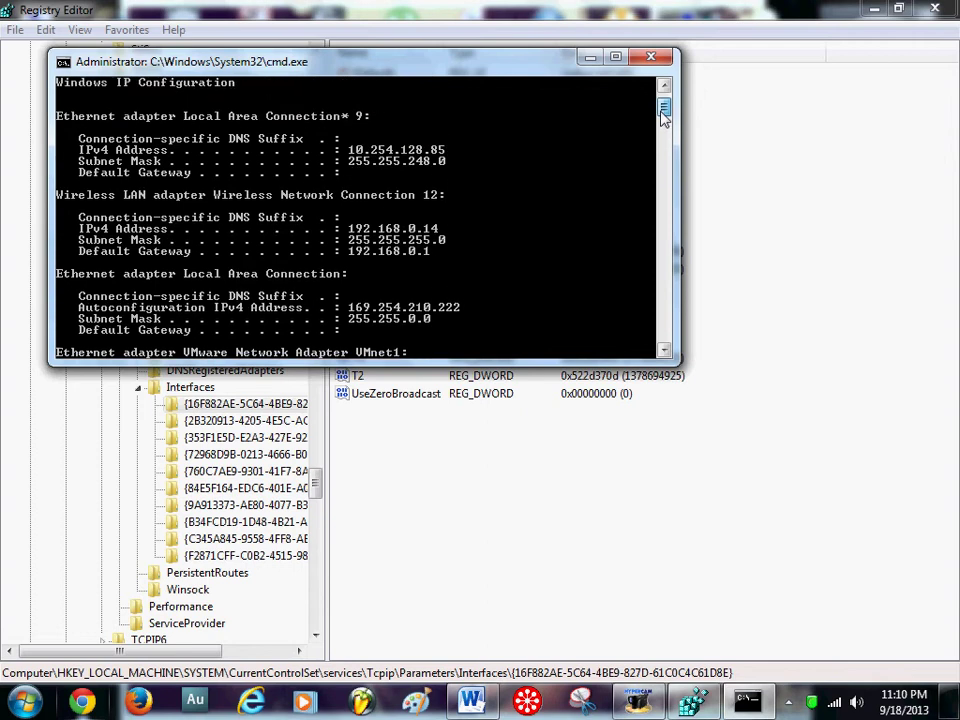
# Step: Review the wireless adapter's IPv4 address and default gateway in the ipconfig output and minimize the Command Prompt
pyautogui.scroll(-2, 662, 118)
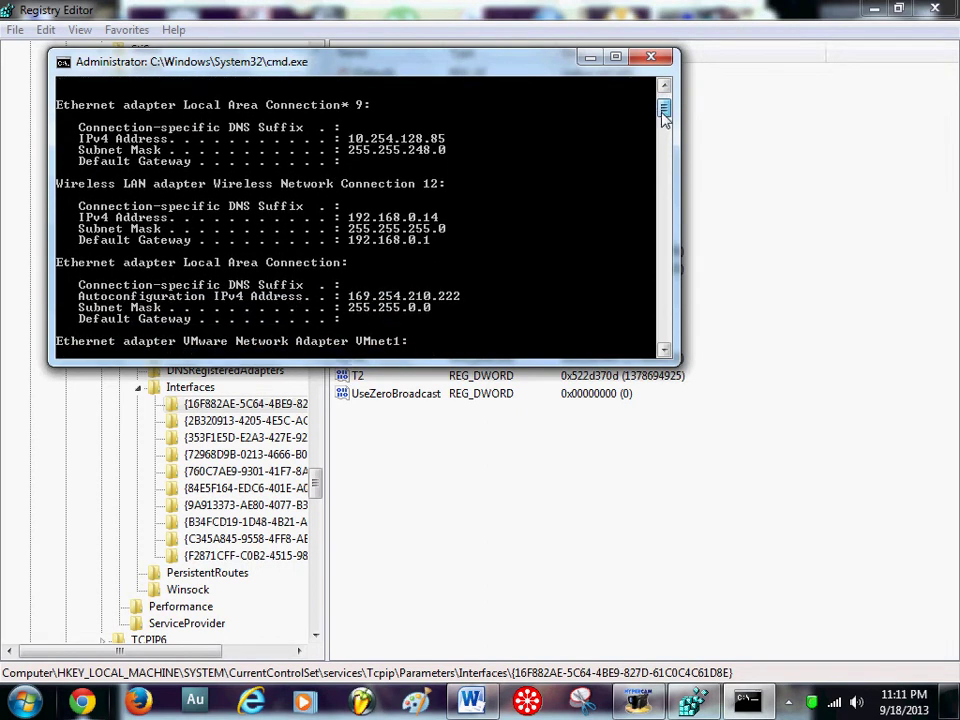
pyautogui.scroll(-1, 663, 114)
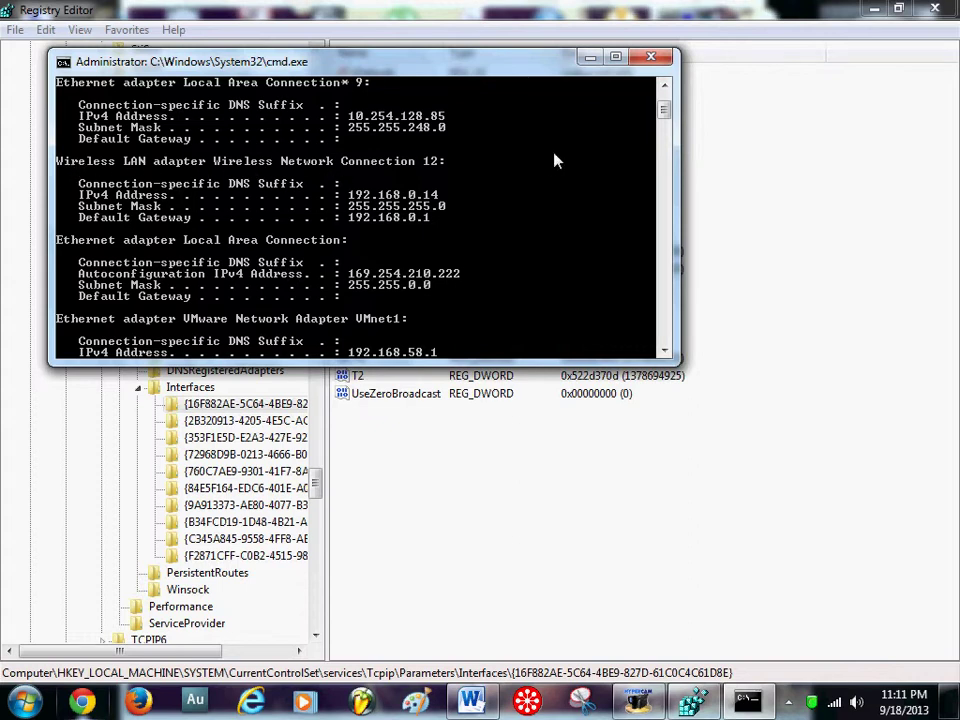
pyautogui.click(665, 88)
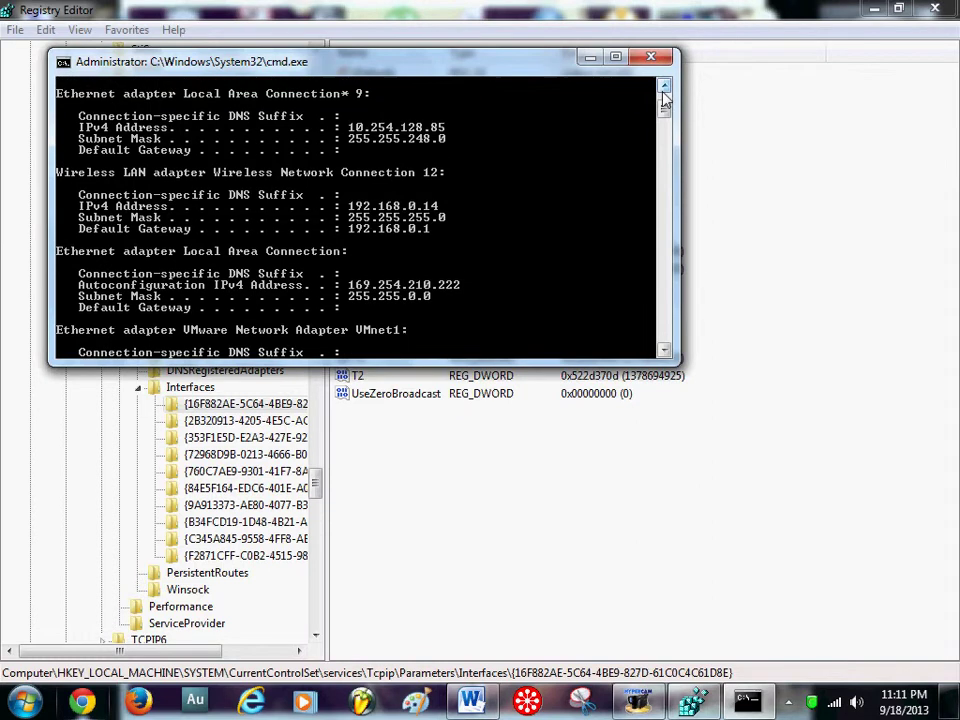
pyautogui.click(665, 88)
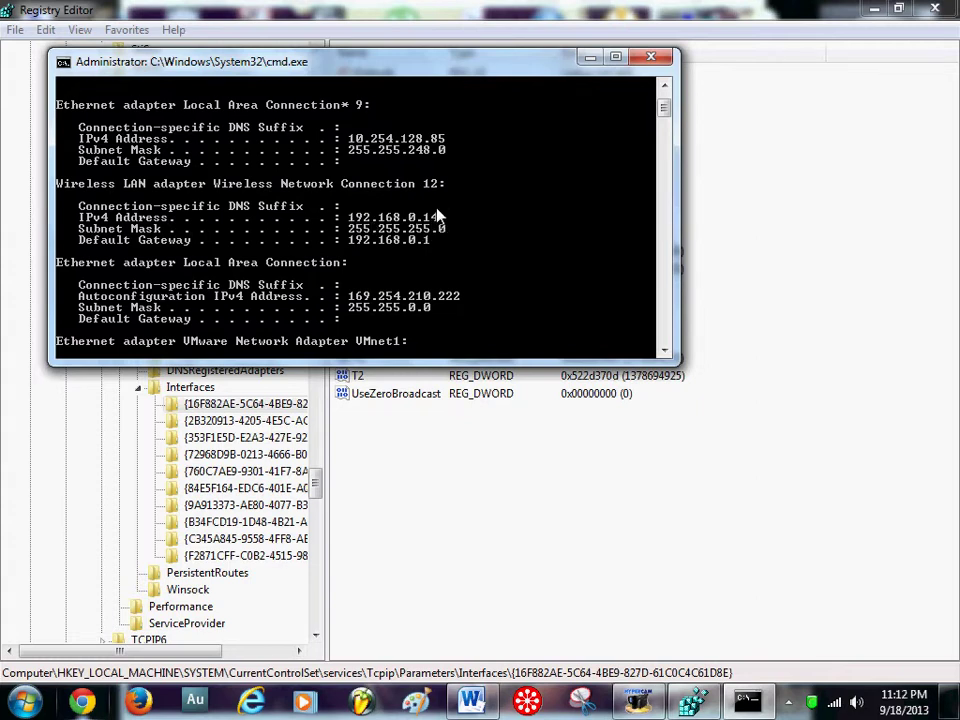
pyautogui.click(589, 61)
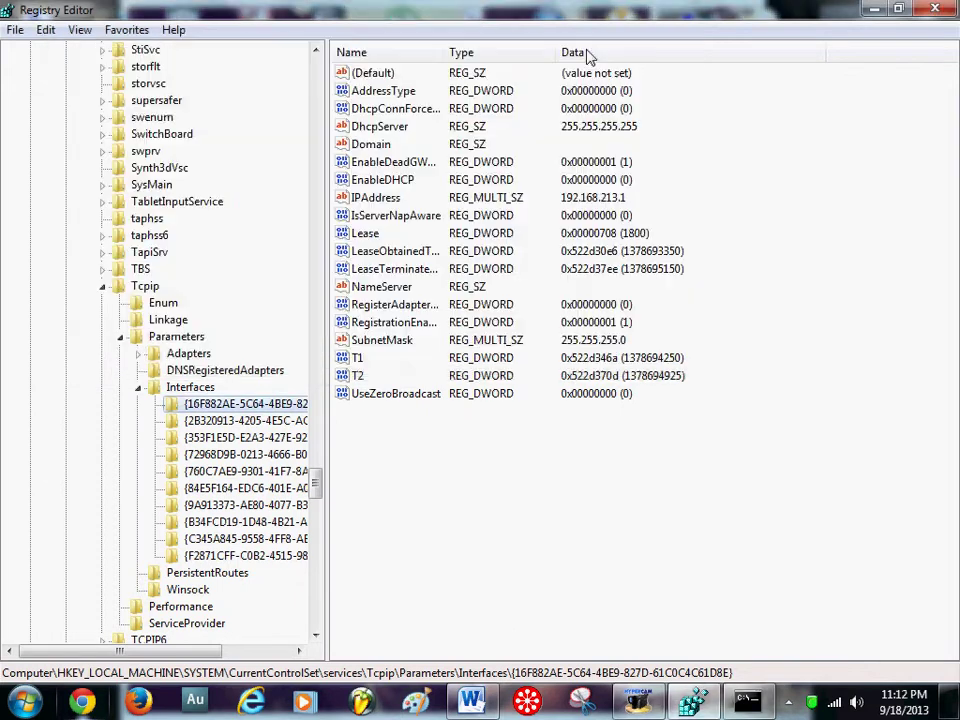
# Step: Go through the Interfaces subkeys down to the last one, comparing each key's DhcpIPAddress with the wireless adapter's address
pyautogui.click(252, 420)
pyautogui.click(252, 405)
pyautogui.click(289, 422)
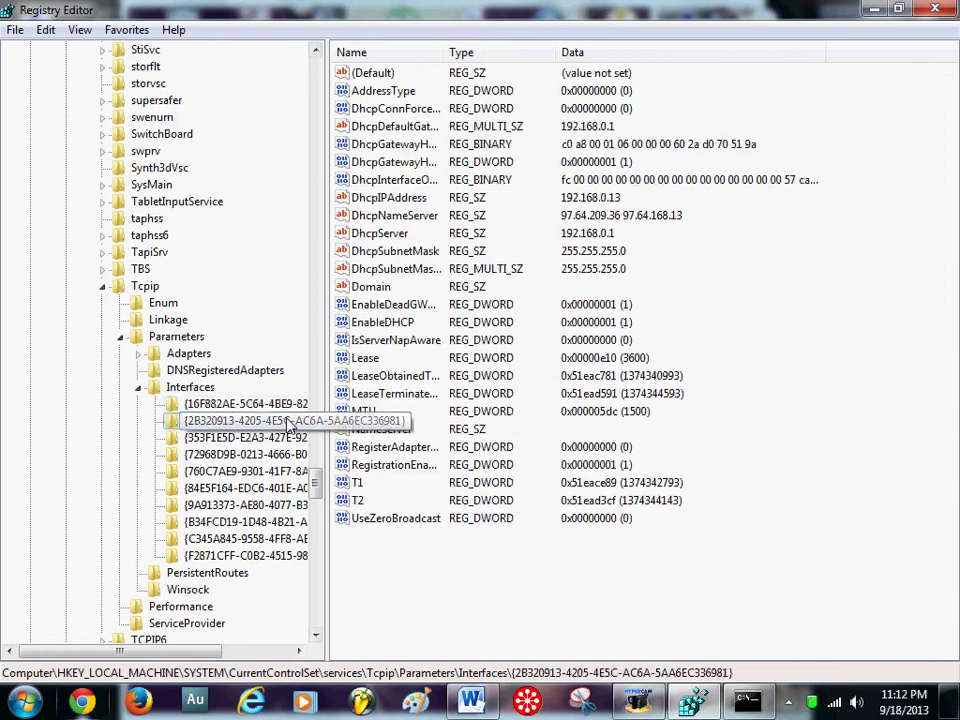
pyautogui.press('Down')
pyautogui.press('Down')
pyautogui.press('Down')
pyautogui.press('Down')
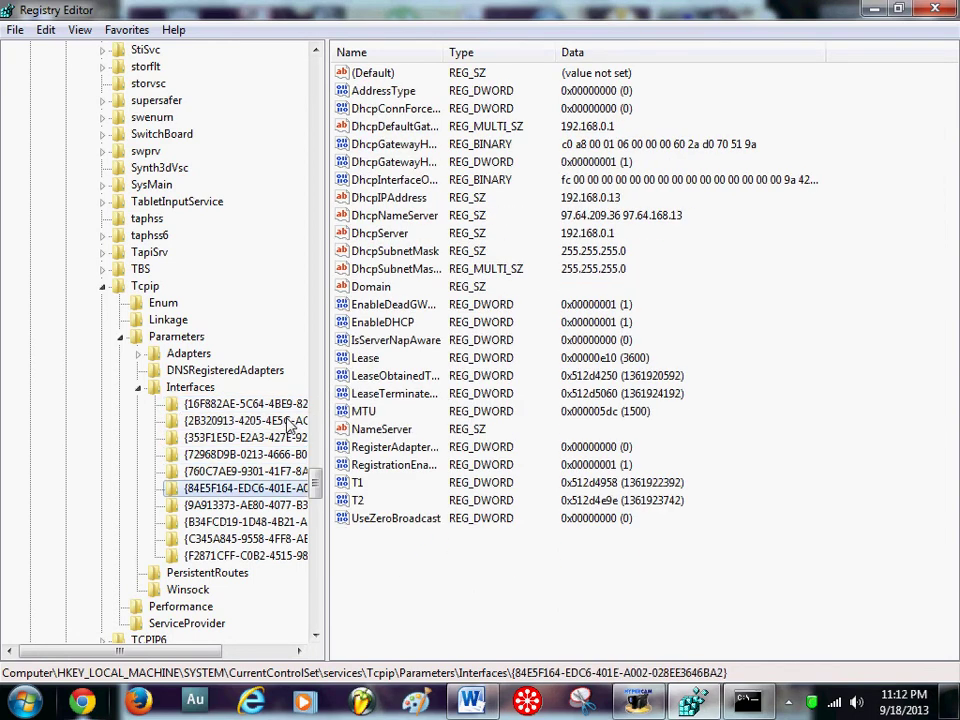
pyautogui.press('Down')
pyautogui.press('Down')
pyautogui.press('Down')
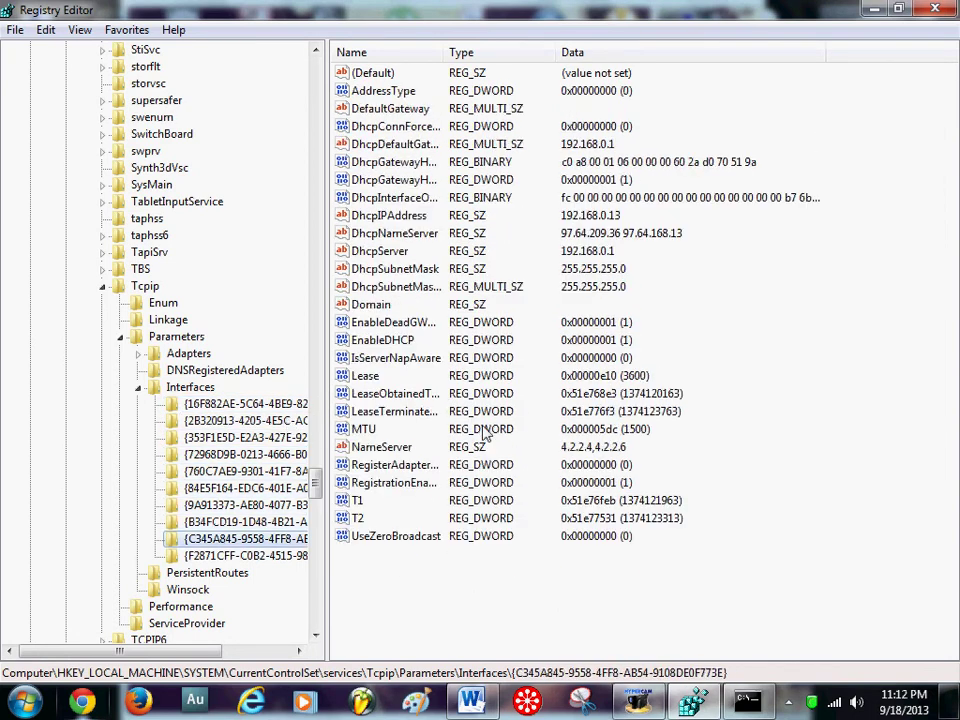
pyautogui.press('Down')
# Step: Select the interface subkey {760C7AE9-9301-41F7-8AC7-79035E80C019}, which matches the wireless adapter's address 192.168.0.14
pyautogui.press('Up')
pyautogui.press('Up')
pyautogui.press('Up')
pyautogui.press('Up')
pyautogui.press('Up')
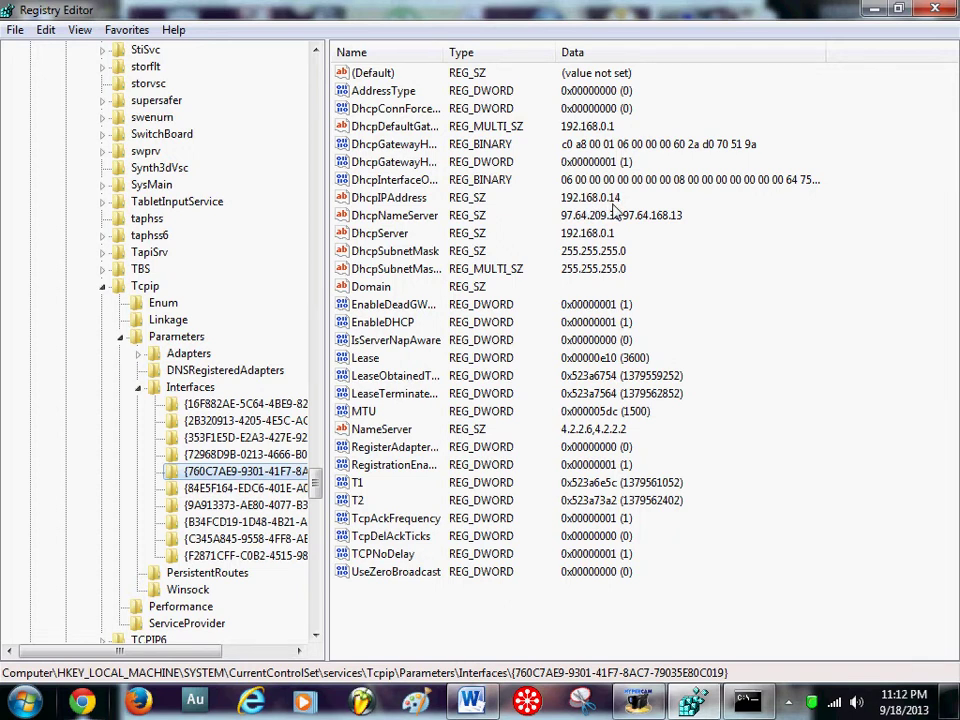
pyautogui.click(613, 205)
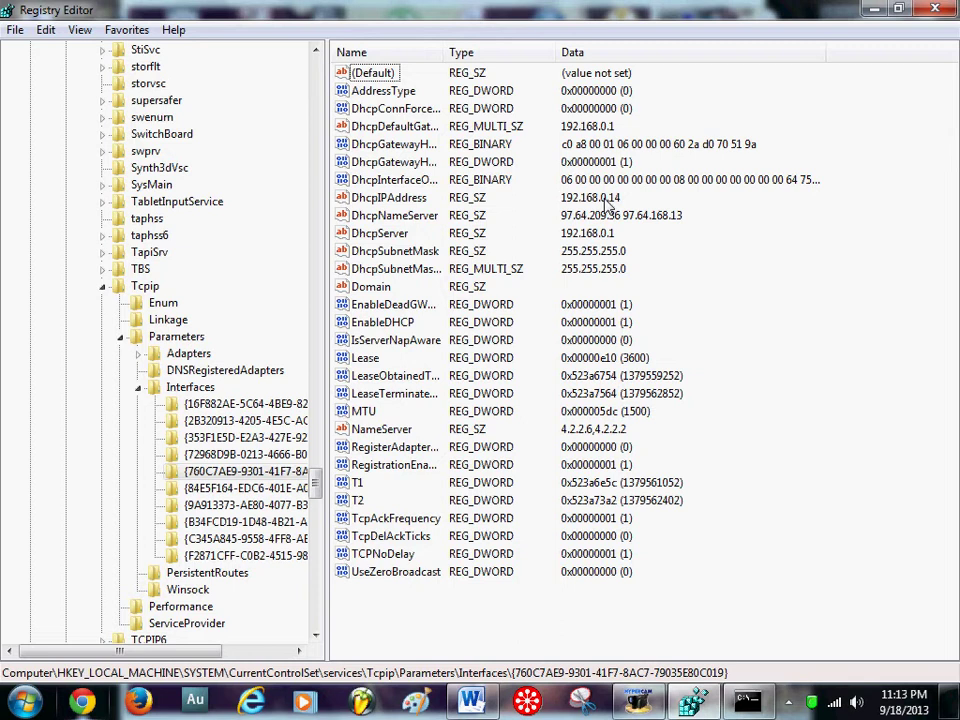
pyautogui.rightClick(545, 617)
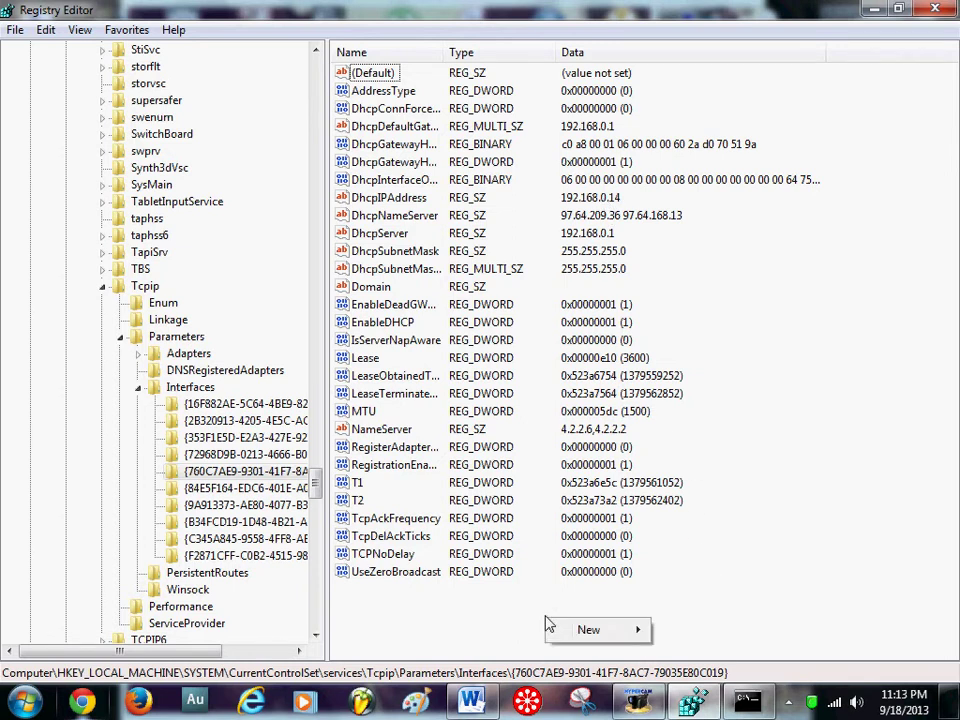
pyautogui.rightClick(765, 382)
pyautogui.click(748, 342)
pyautogui.rightClick(723, 295)
pyautogui.rightClick(553, 136)
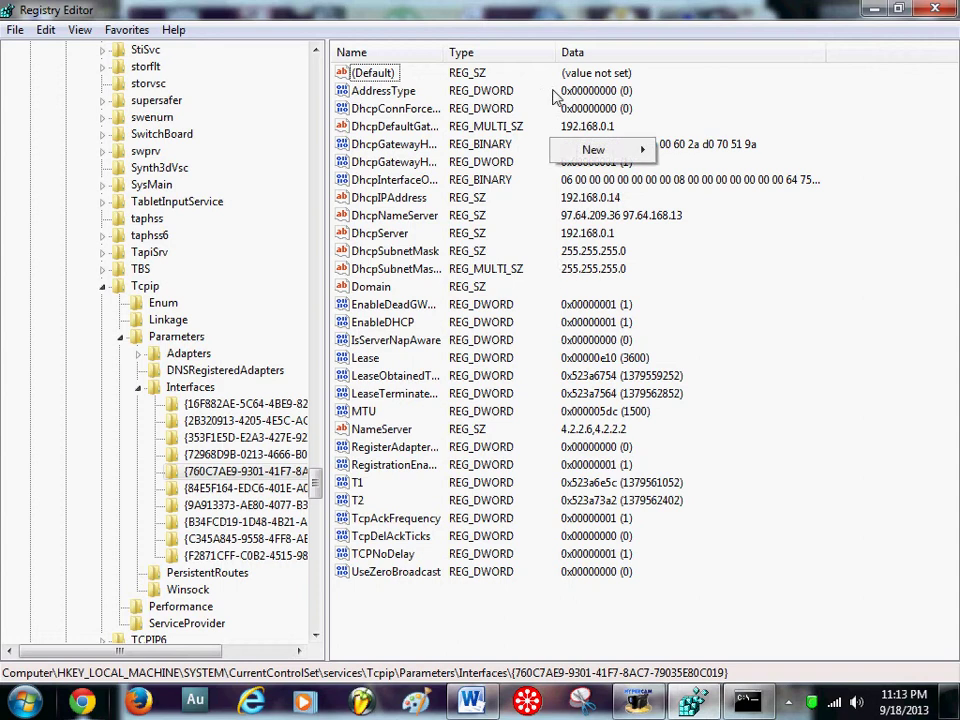
pyautogui.rightClick(864, 71)
# Step: Create a new DWORD (32-bit) value in the {760C7AE9-9301-41F7-8AC7-79035E80C019} interface key
pyautogui.rightClick(514, 620)
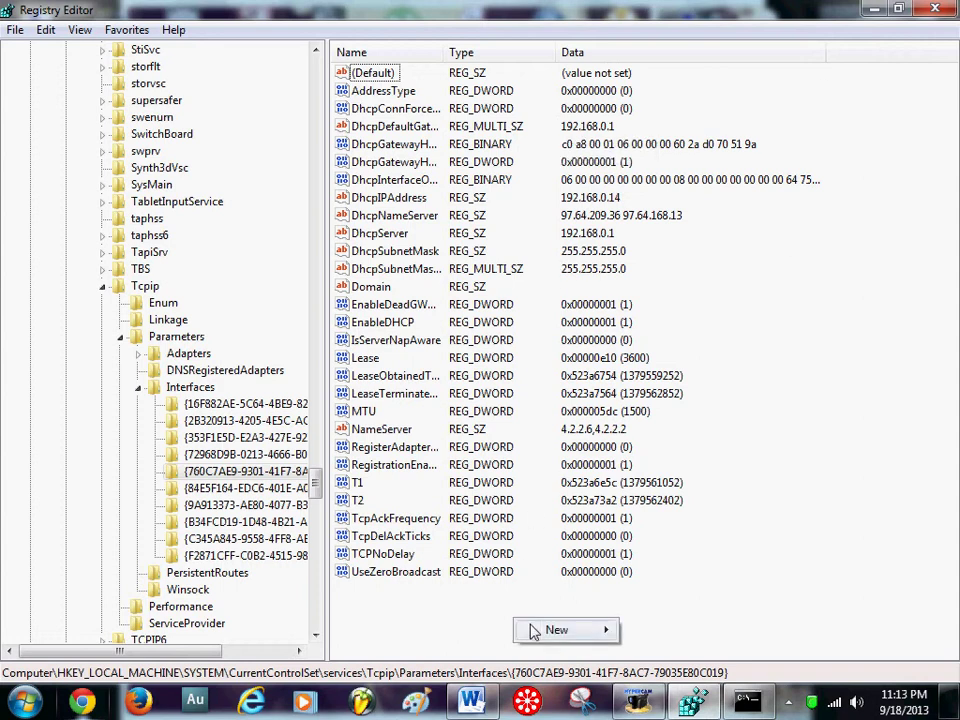
pyautogui.moveTo(543, 640)
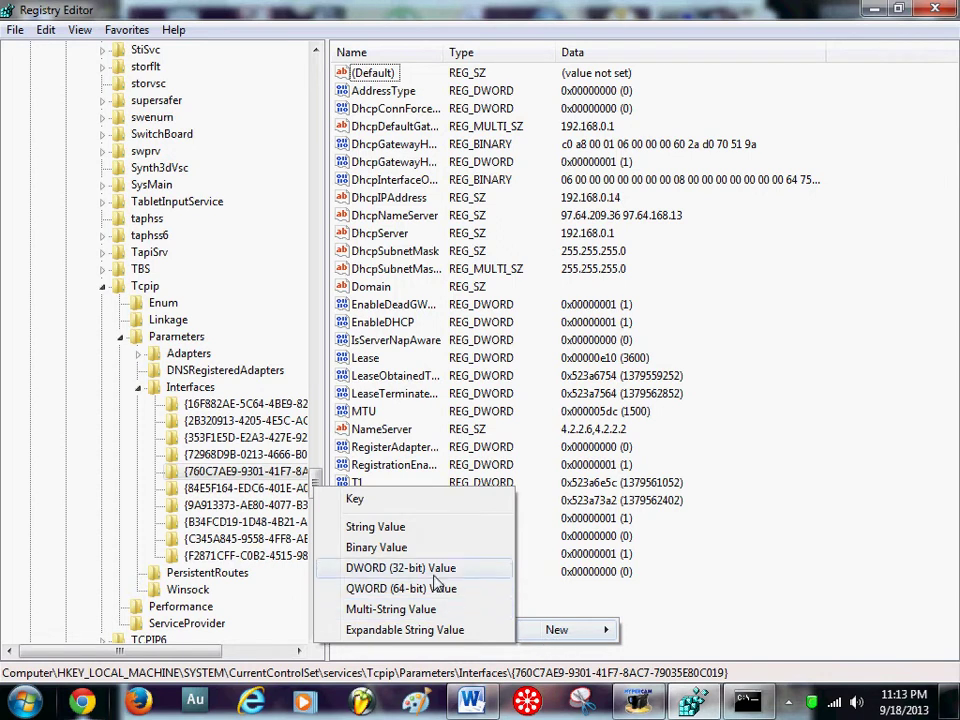
pyautogui.rightClick(565, 606)
pyautogui.moveTo(590, 617)
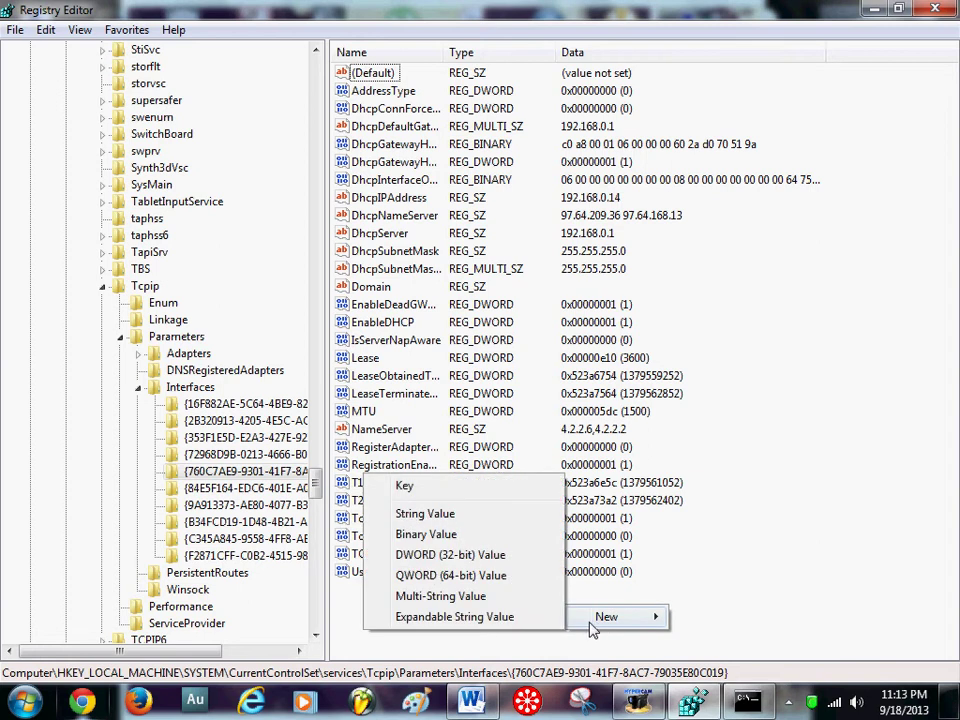
pyautogui.click(455, 555)
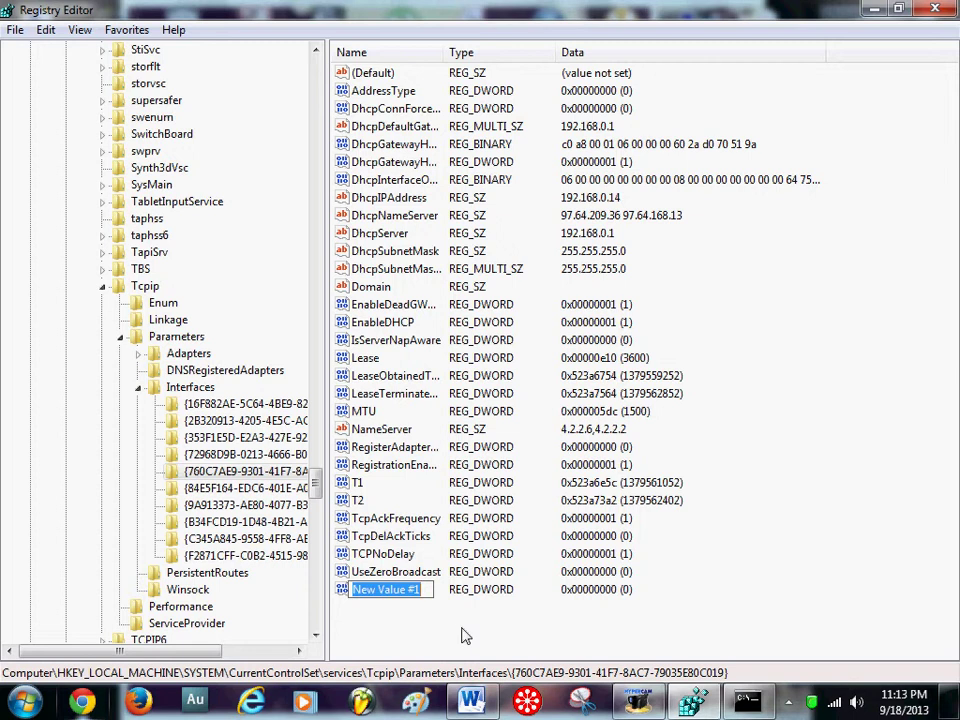
# Step: Try to name the new DWORD value TcpAckFrequency
pyautogui.write('T')
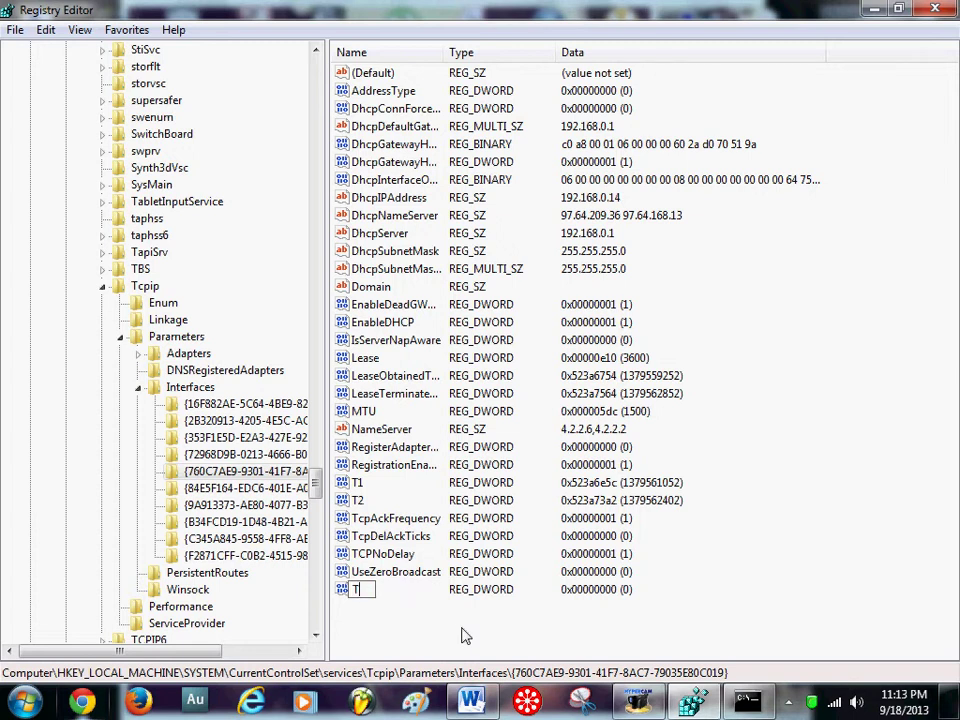
pyautogui.write('cp')
pyautogui.write('A')
pyautogui.write('ck')
pyautogui.write('Fr')
pyautogui.write('eq')
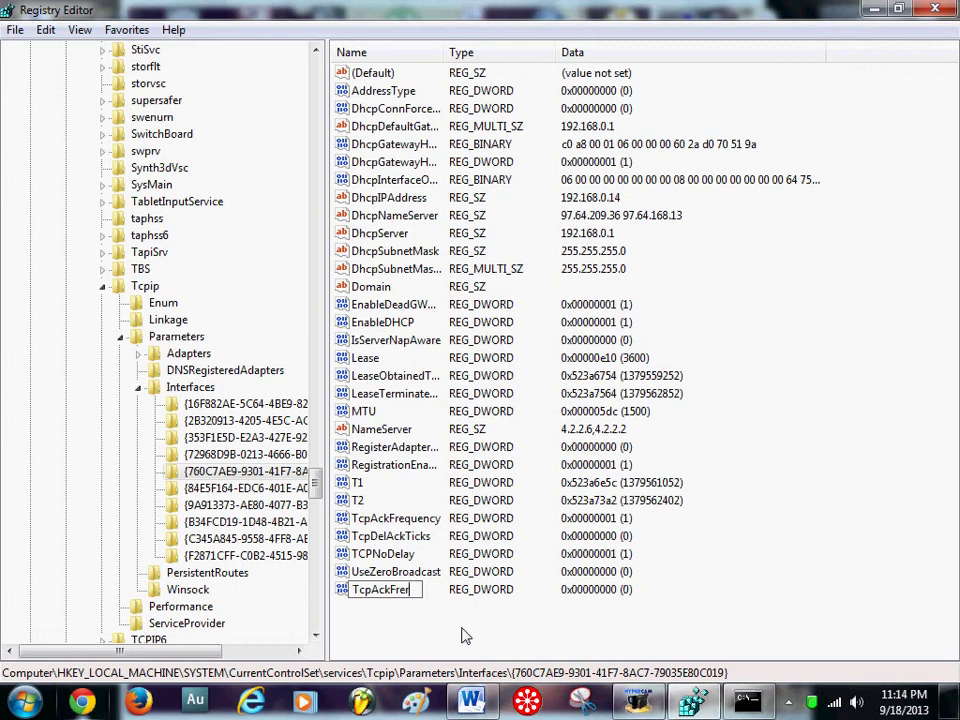
pyautogui.write('uency')
pyautogui.press('Return')
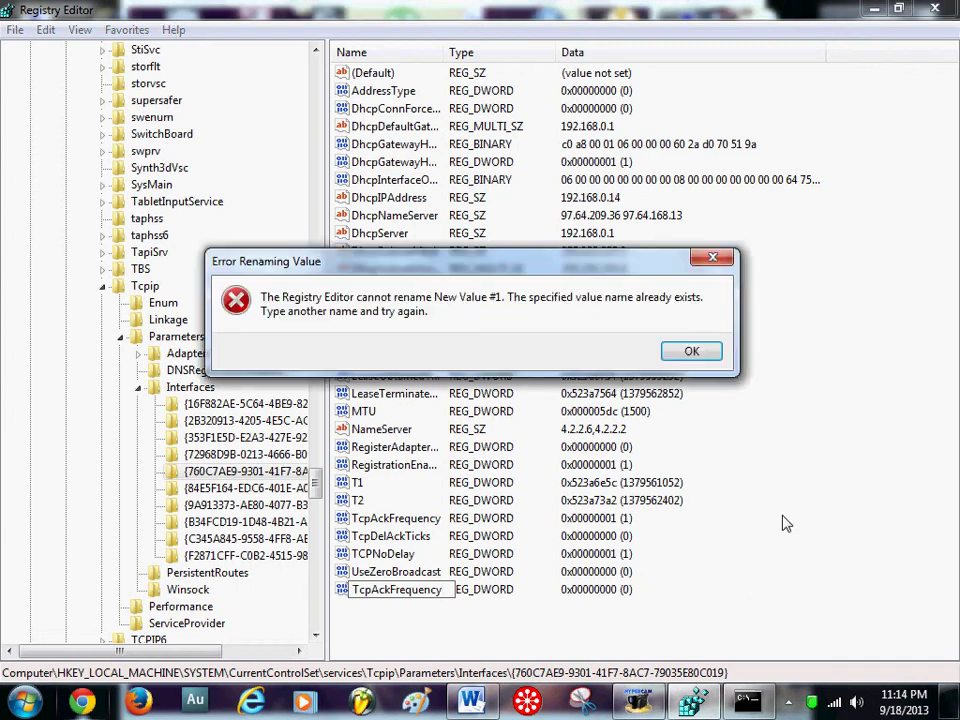
pyautogui.click(678, 355)
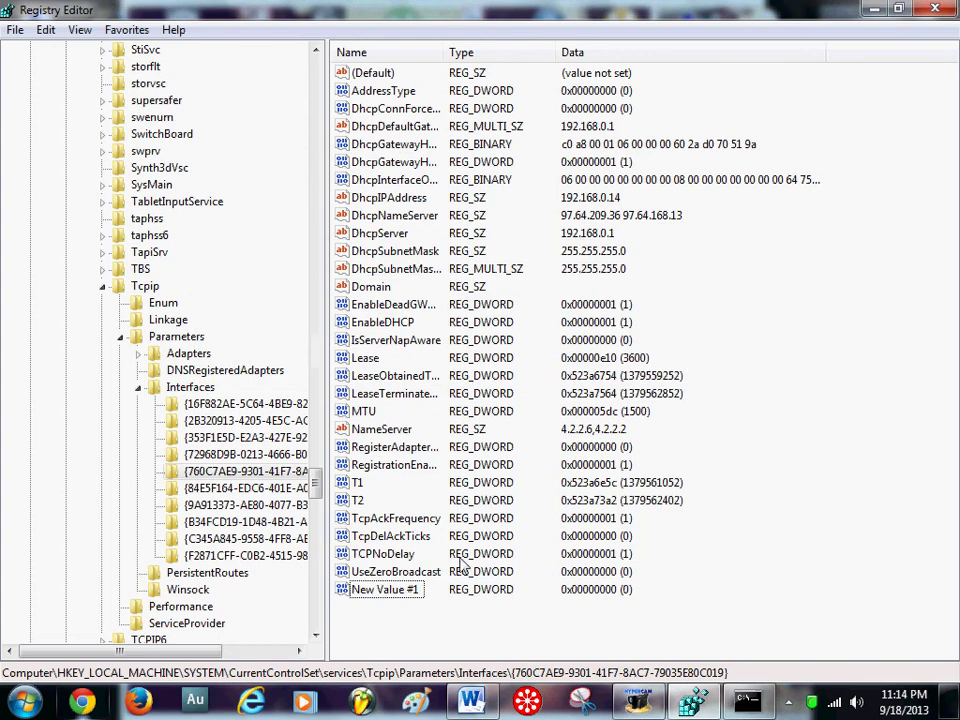
# Step: Delete the unused New Value #1 entry from the interface key
pyautogui.rightClick(383, 593)
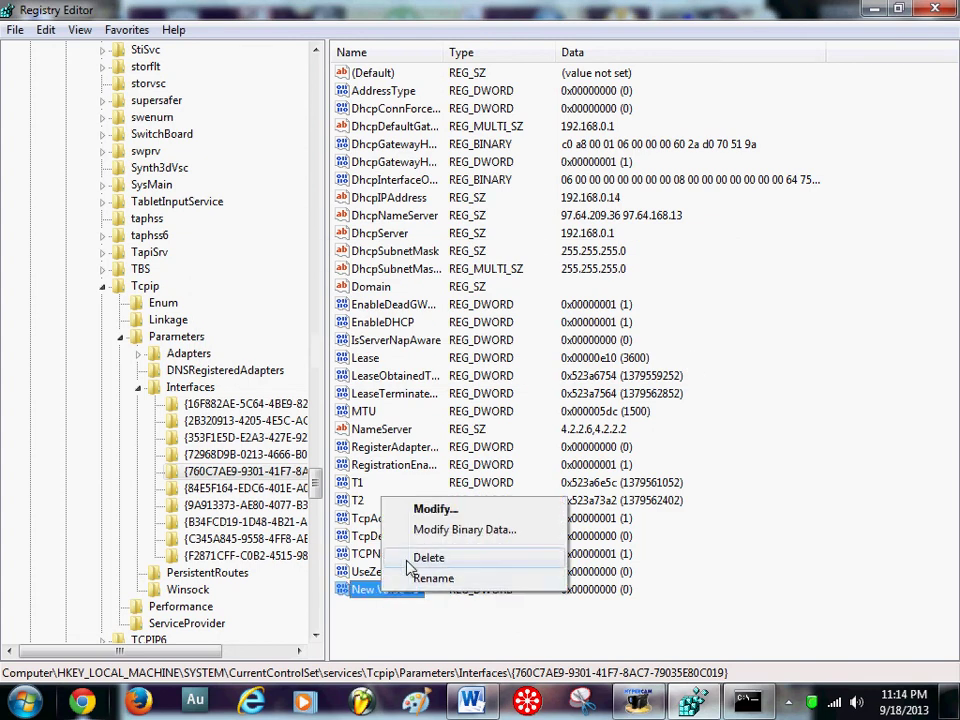
pyautogui.click(424, 557)
pyautogui.press('Return')
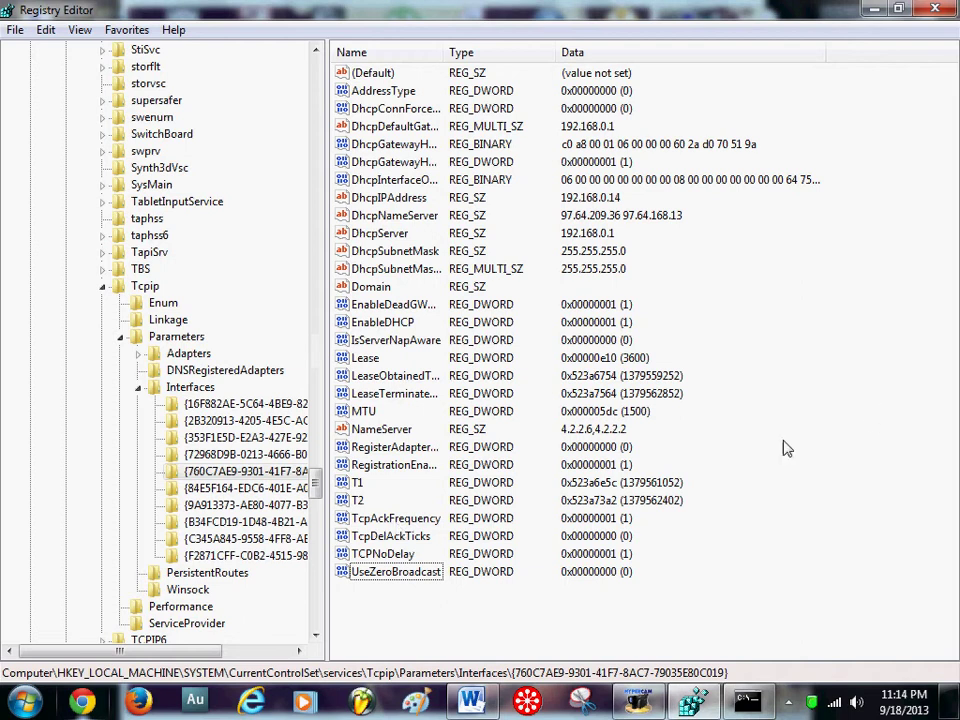
# Step: Open the existing TcpAckFrequency value, accept hexadecimal 1 as its data and close the Registry Editor
pyautogui.doubleClick(408, 527)
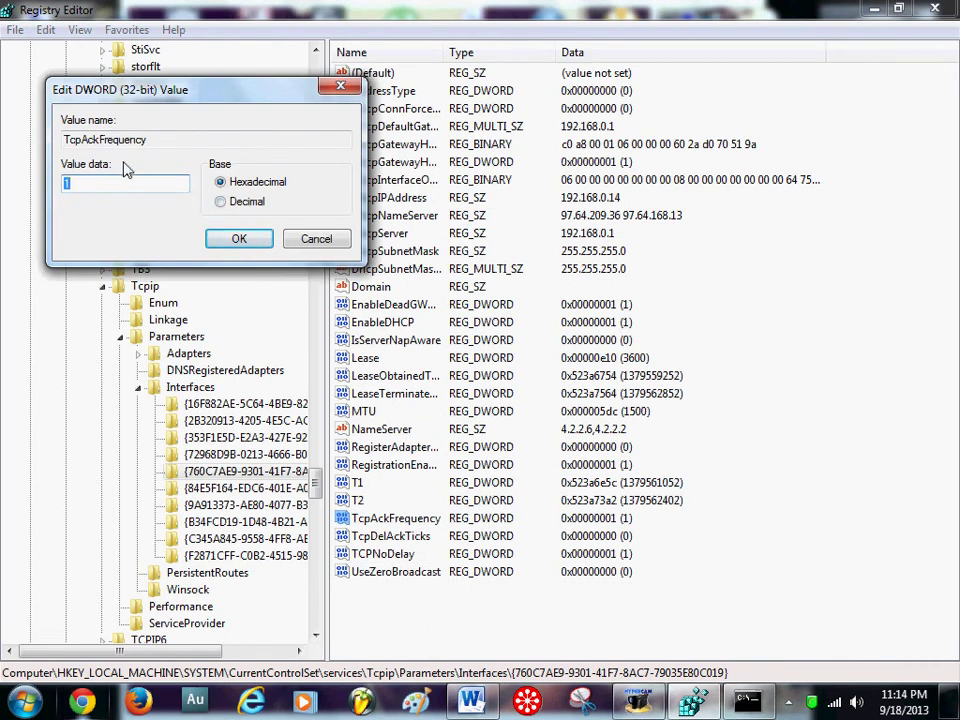
pyautogui.click(270, 240)
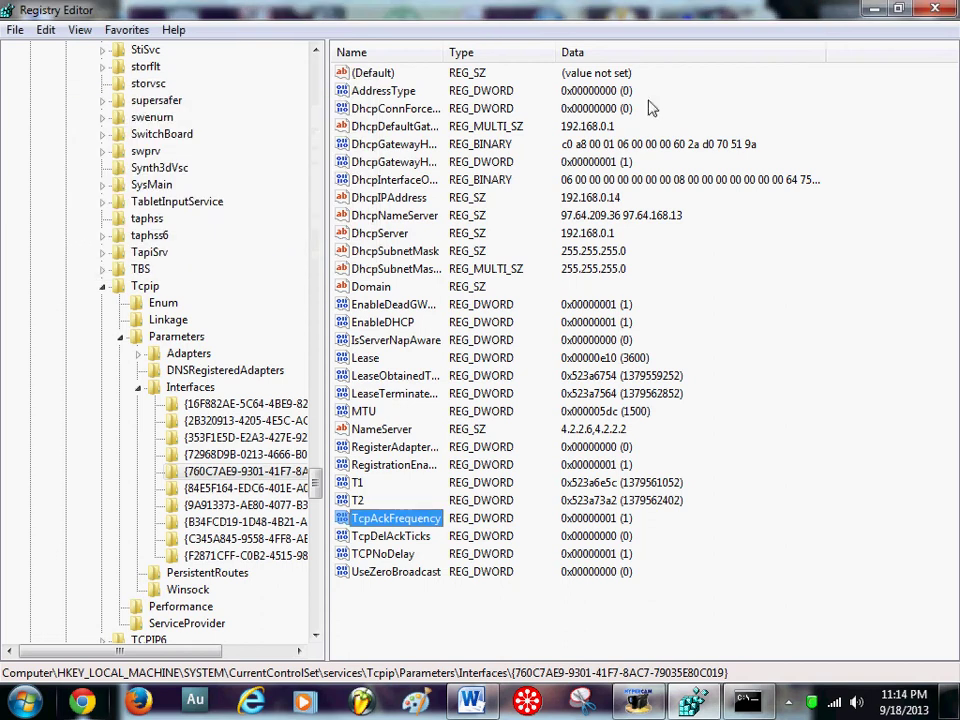
pyautogui.click(935, 10)
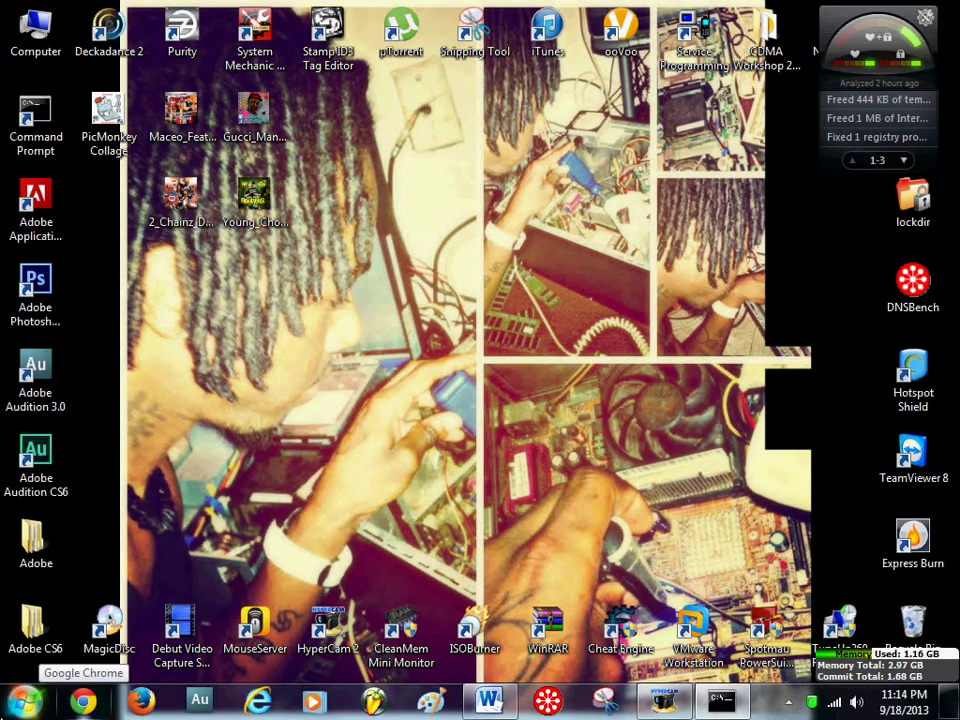
pyautogui.rightClick(8, 334)
pyautogui.click(190, 384)
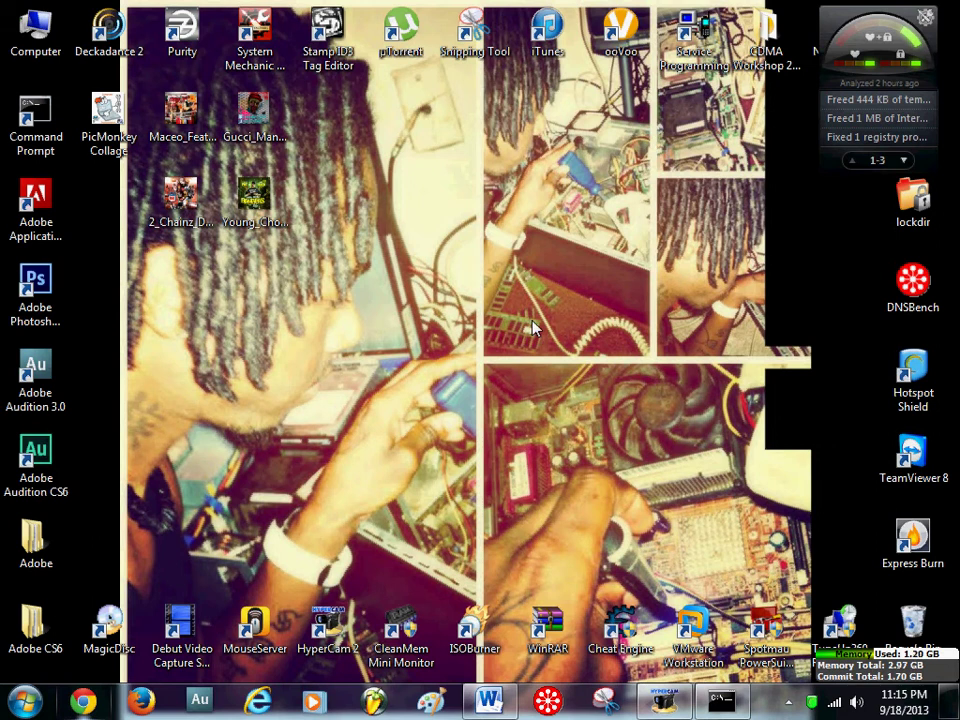
pyautogui.rightClick(515, 262)
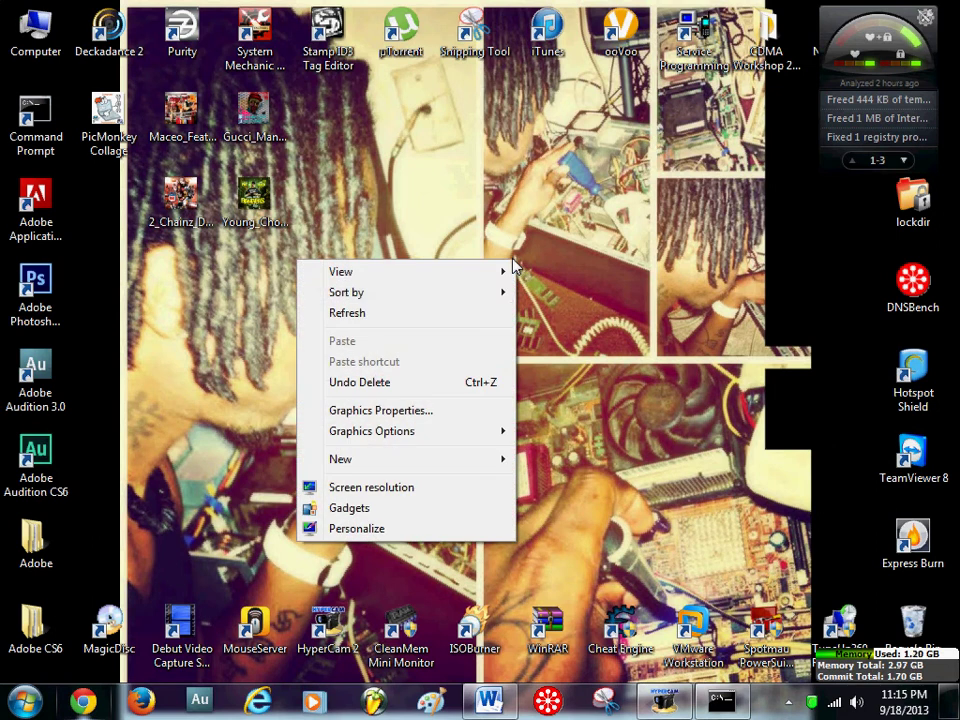
pyautogui.click(503, 318)
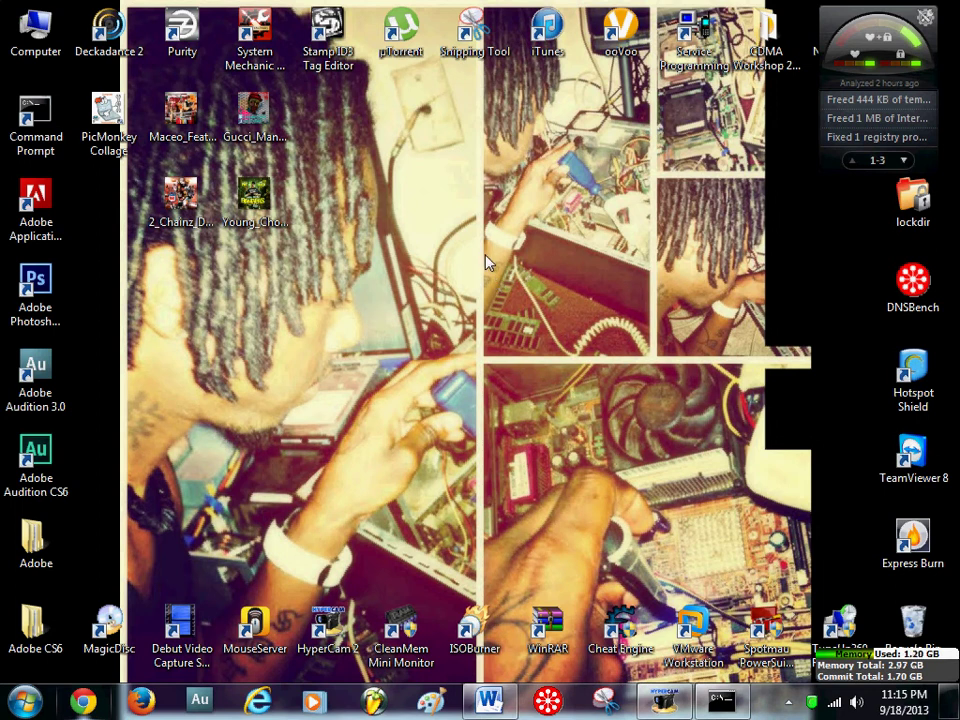
pyautogui.rightClick(465, 178)
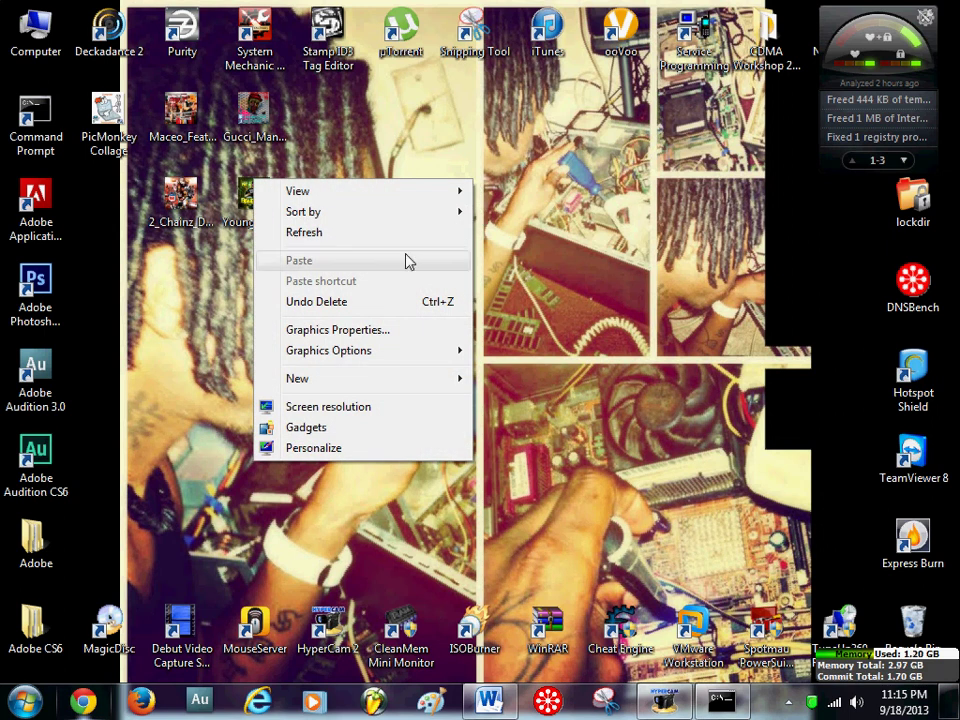
pyautogui.click(405, 242)
pyautogui.rightClick(322, 162)
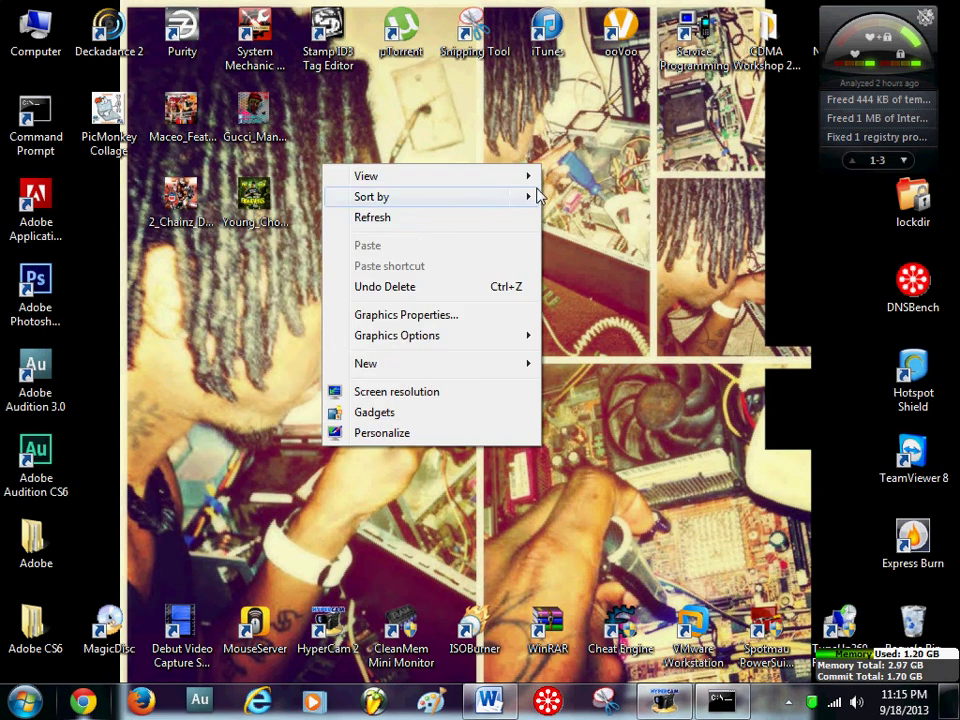
pyautogui.click(472, 220)
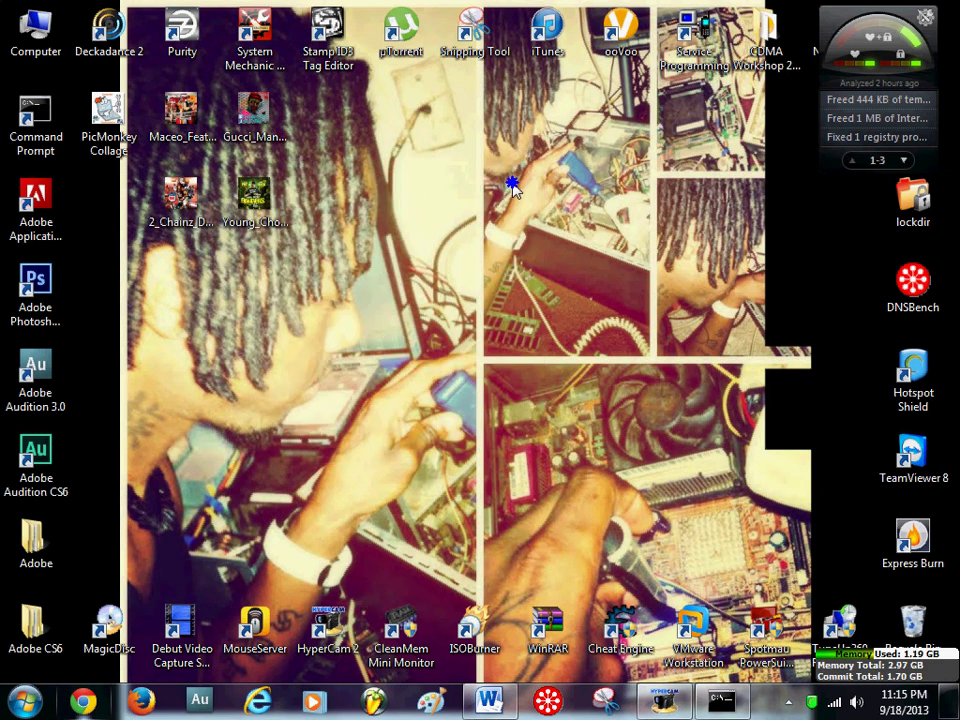
pyautogui.rightClick(293, 184)
pyautogui.click(454, 238)
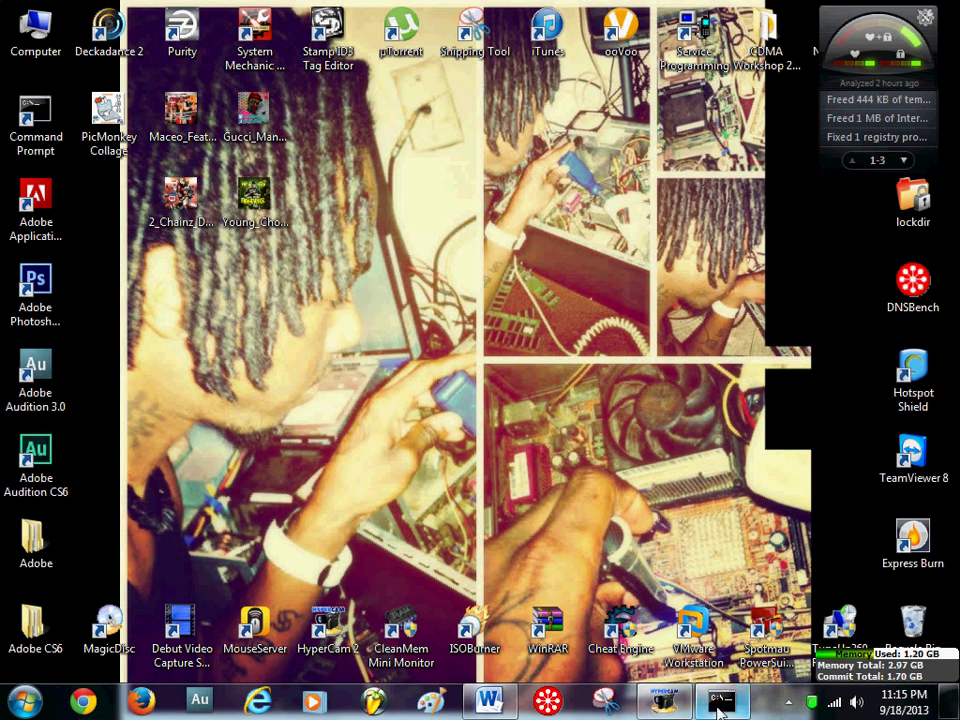
pyautogui.click(665, 700)
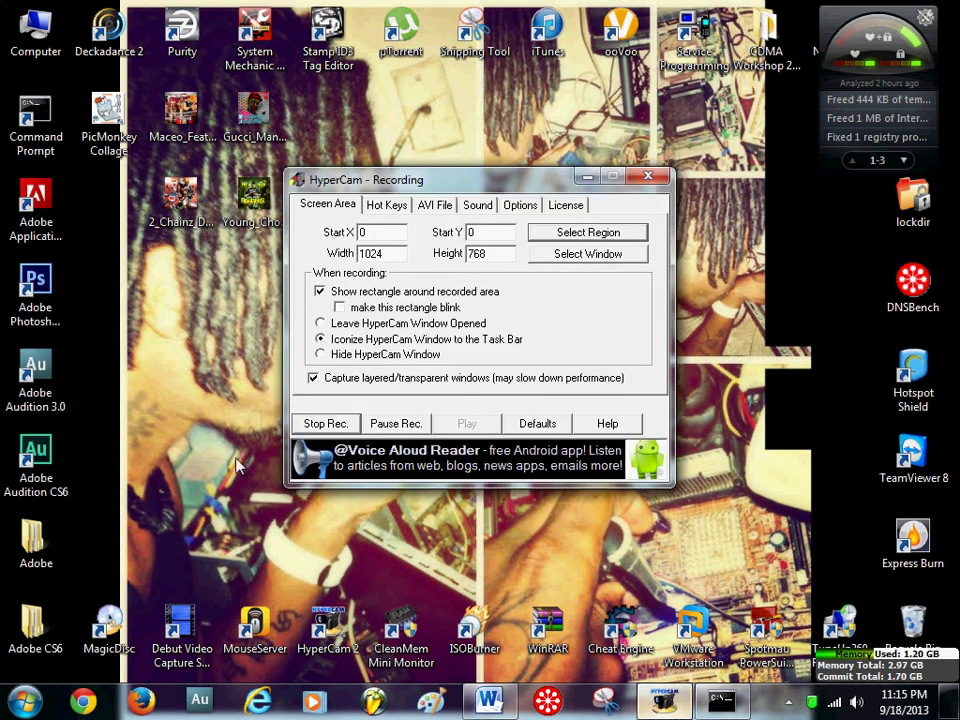
pyautogui.click(305, 424)
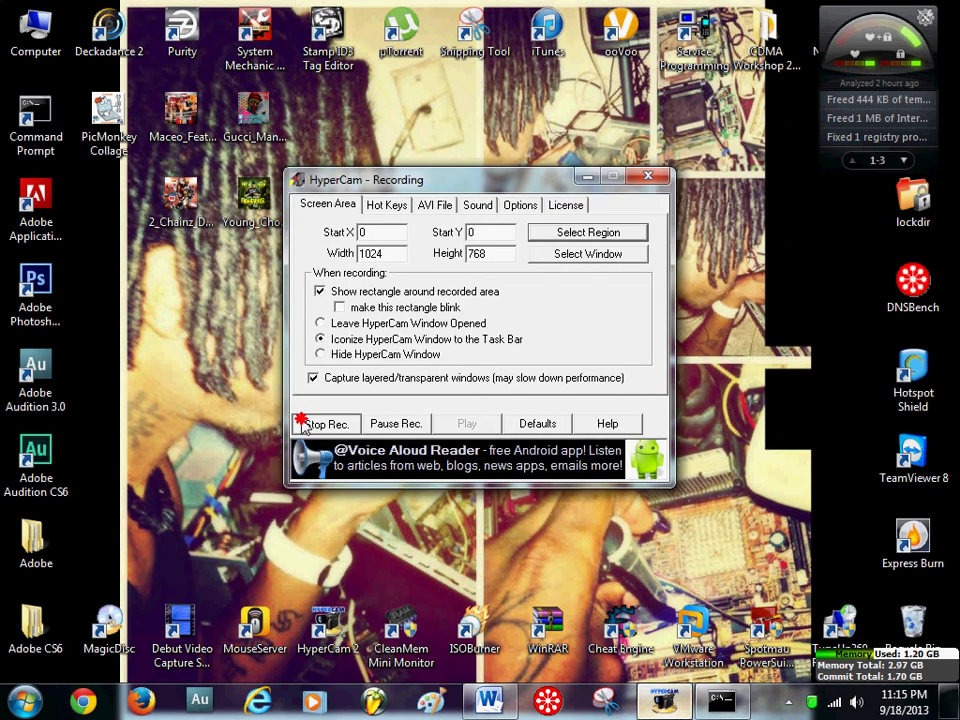